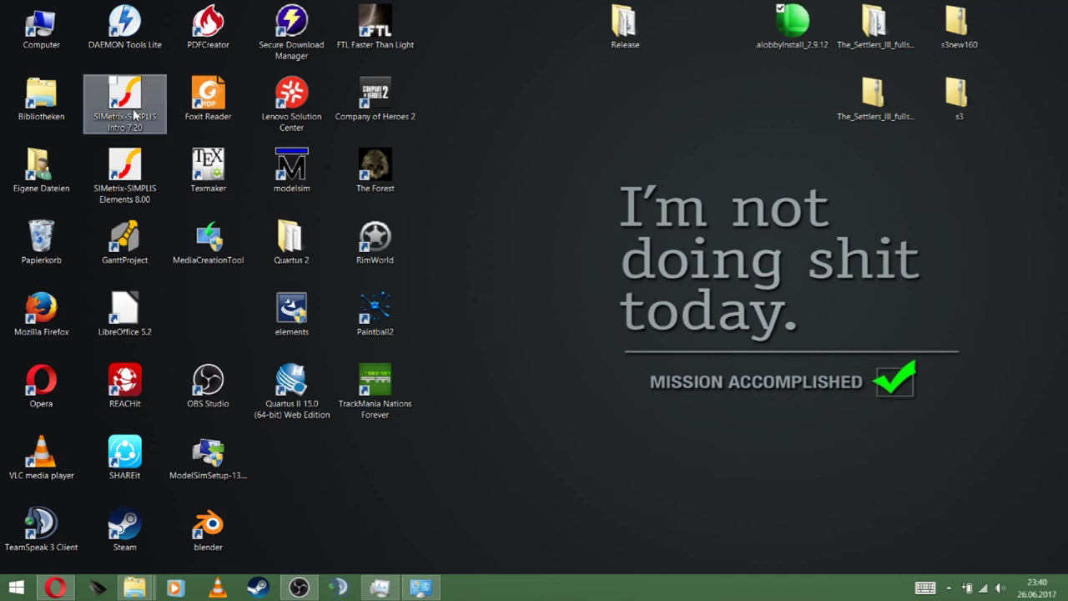
Open the Siedler III disc in drive D: and browse into its S3\INSTALL folder
left_click(40, 32)
double_click(39, 32)
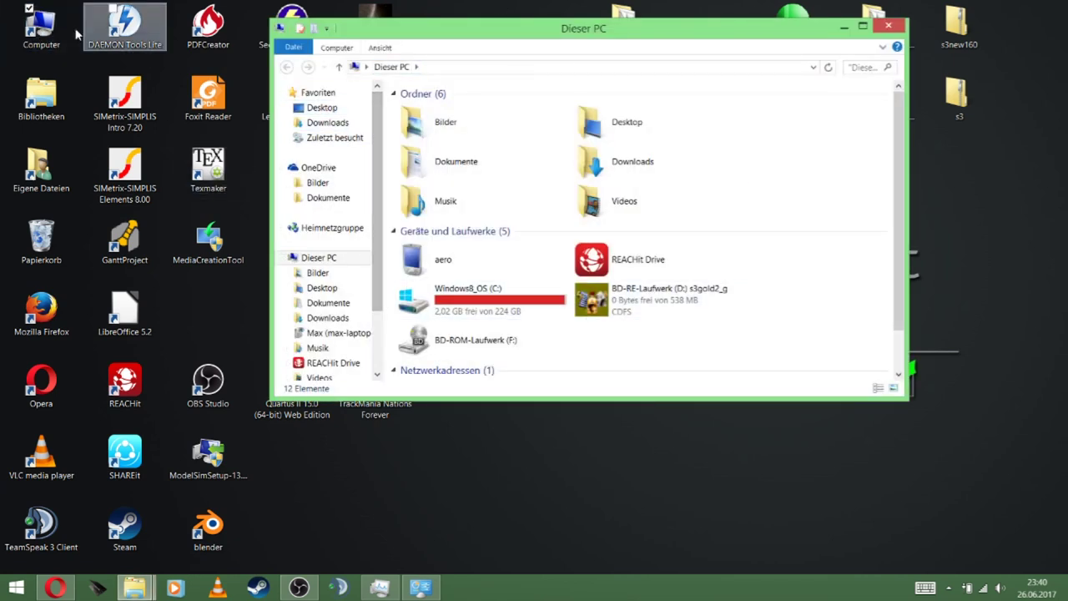
left_click(617, 310)
right_click(618, 310)
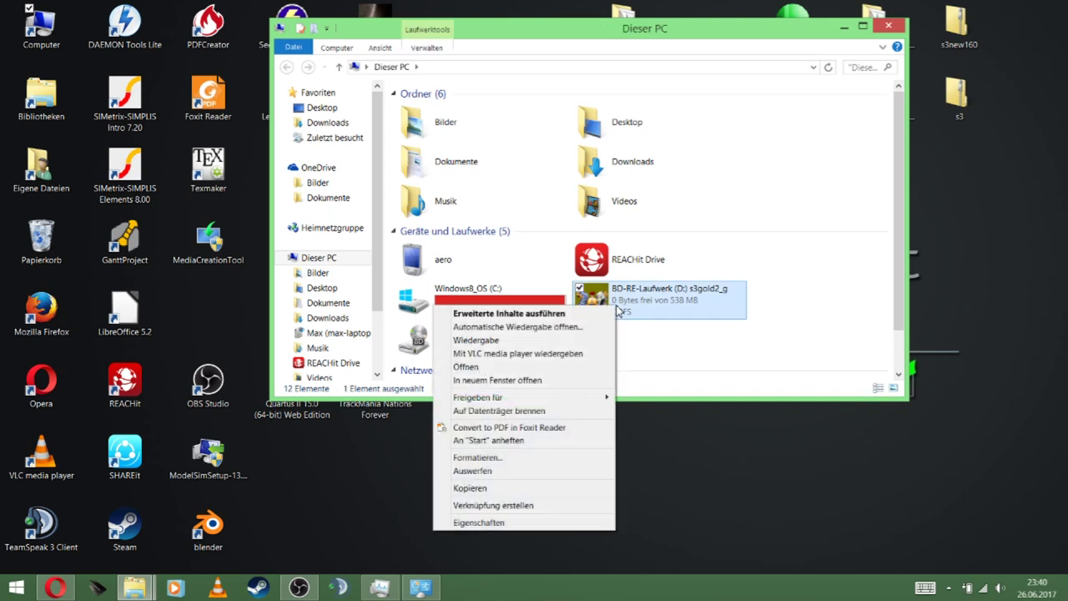
left_click(554, 372)
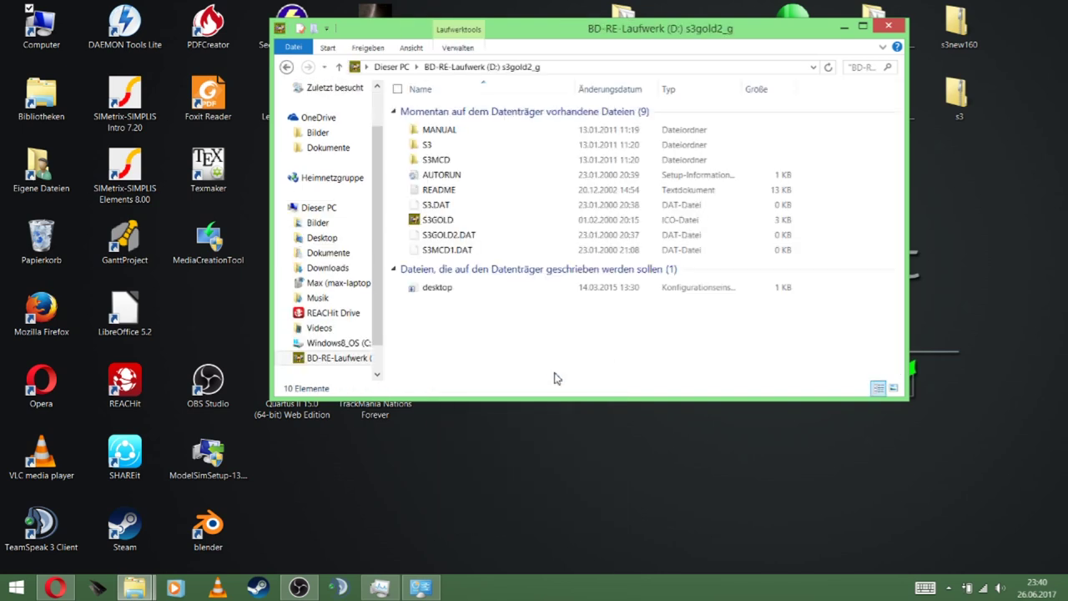
left_click(425, 148)
double_click(425, 148)
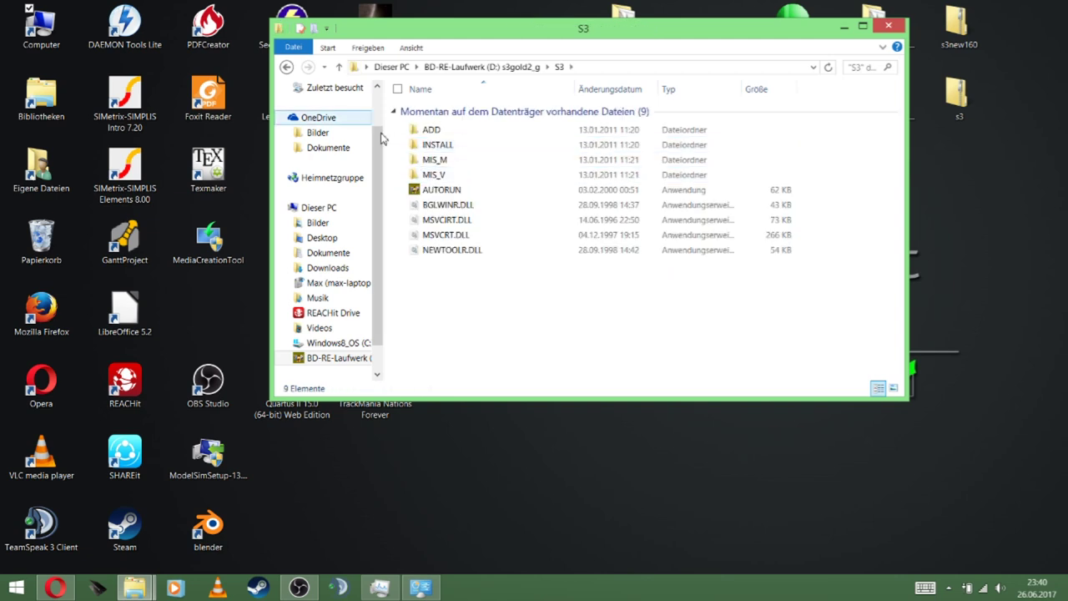
double_click(467, 147)
scroll(471, 250, "down", 3)
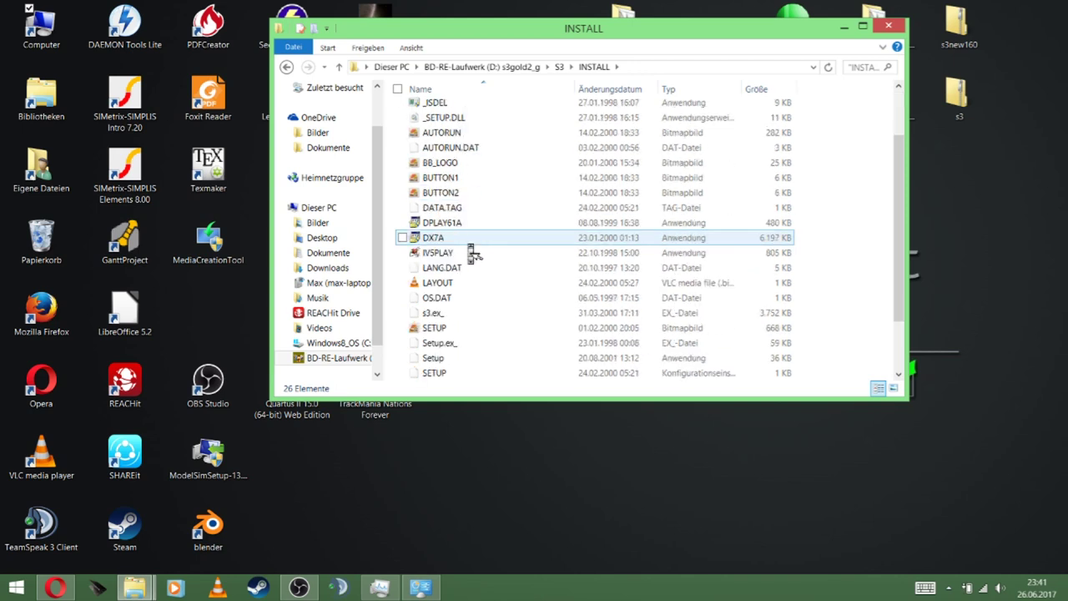
Set the Setup program's compatibility mode to Windows 98 / Windows Me and confirm it
right_click(443, 311)
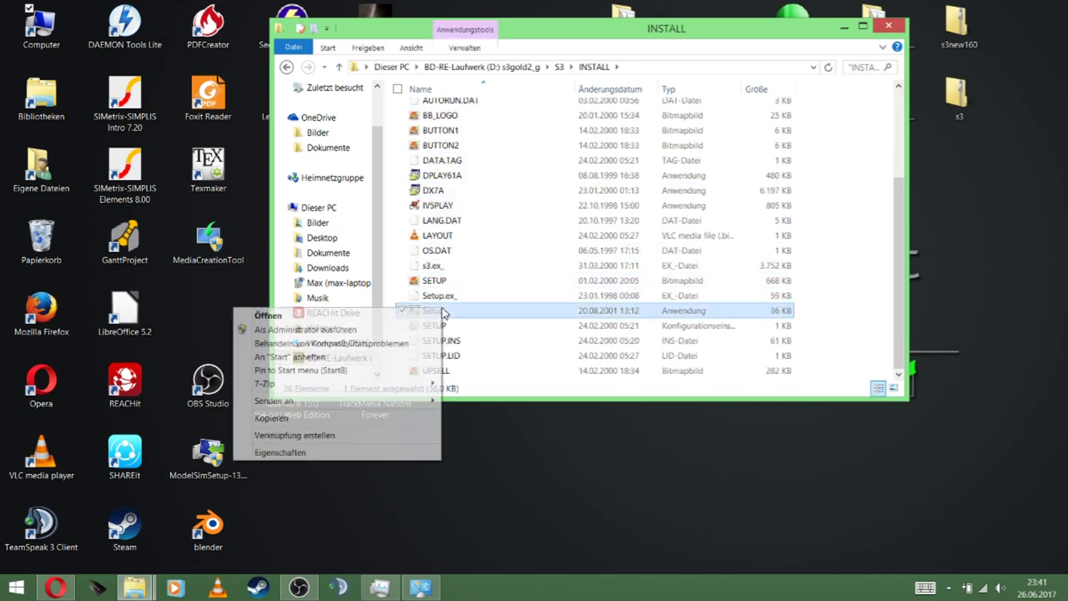
left_click(338, 455)
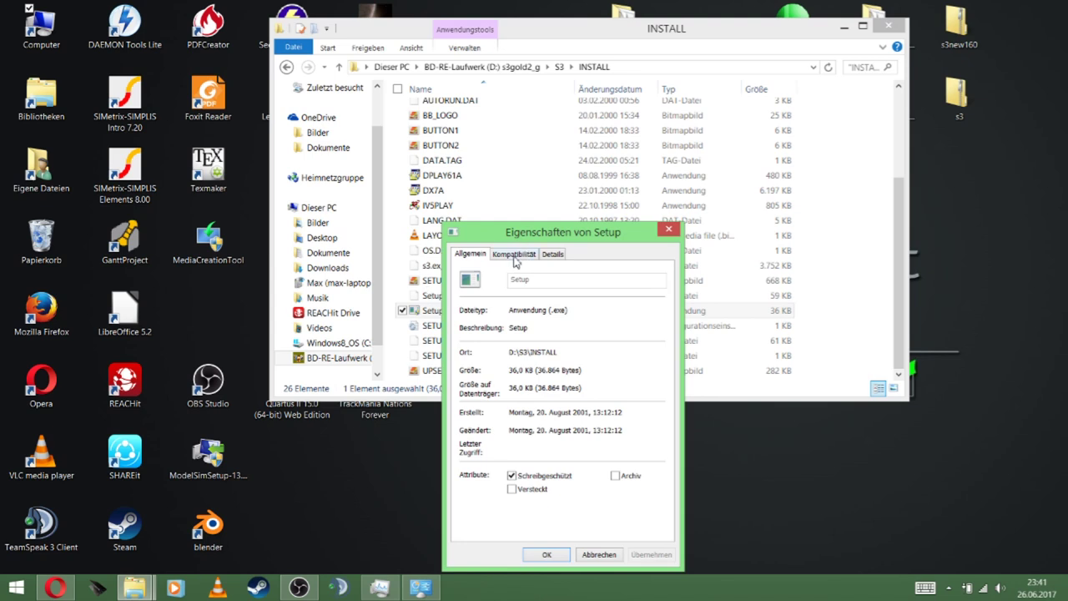
left_click(515, 255)
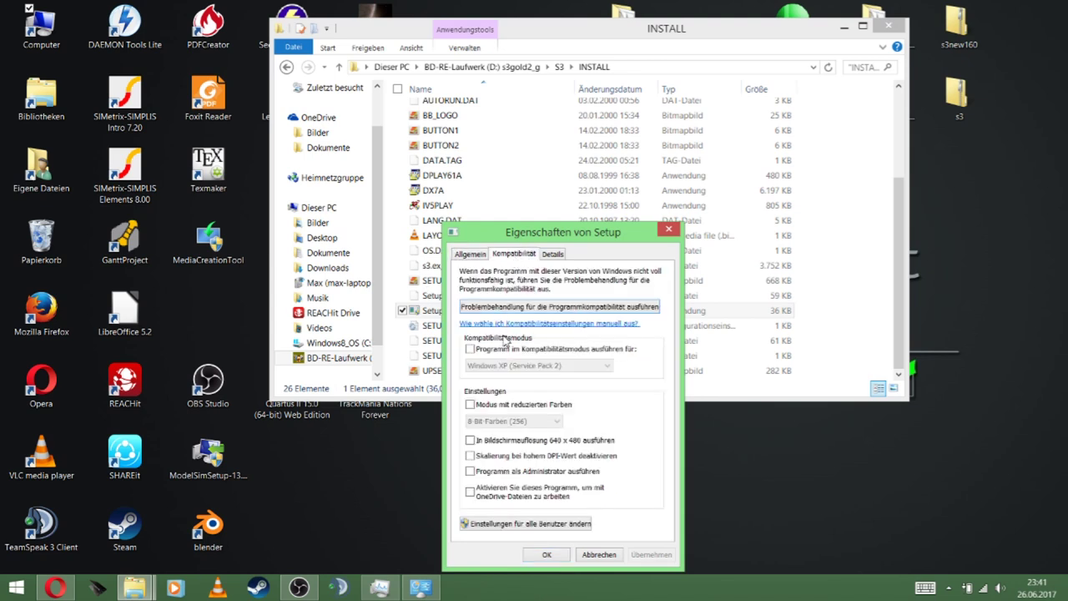
left_click(503, 351)
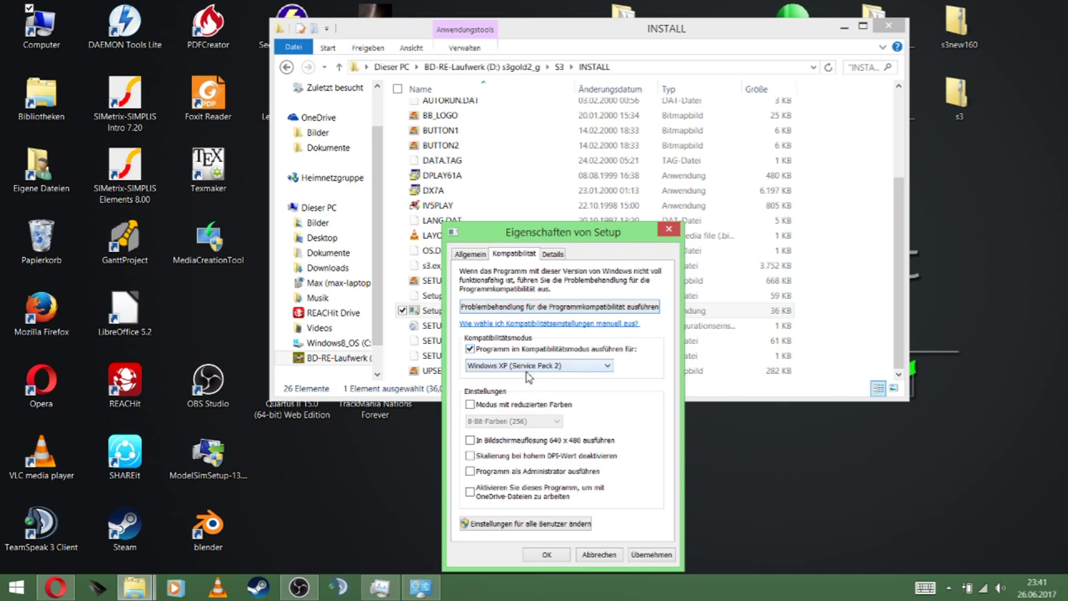
left_click(599, 370)
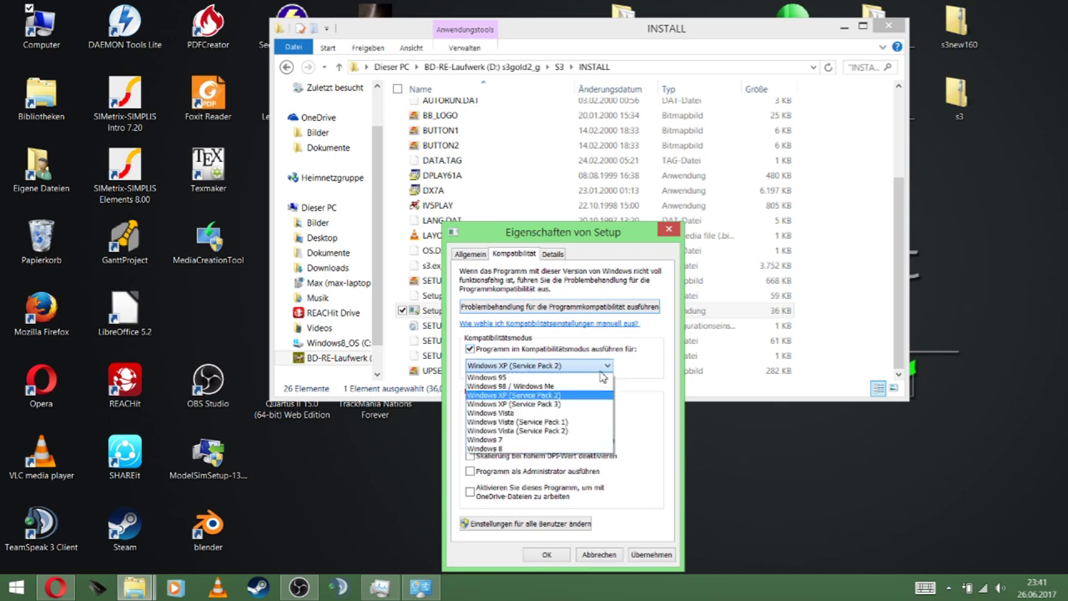
left_click(576, 388)
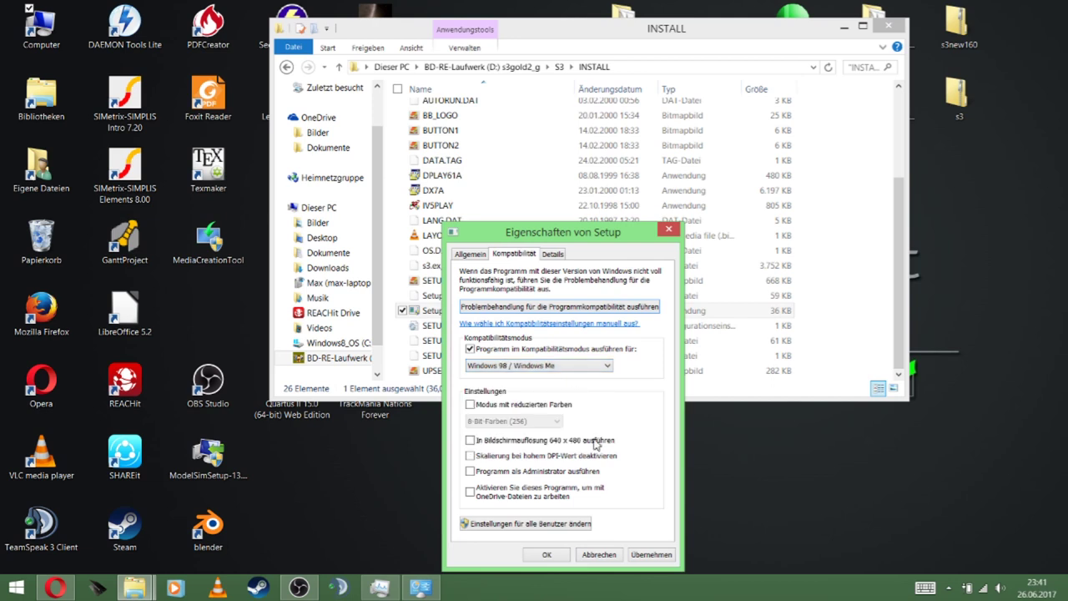
left_click(654, 558)
left_click(546, 554)
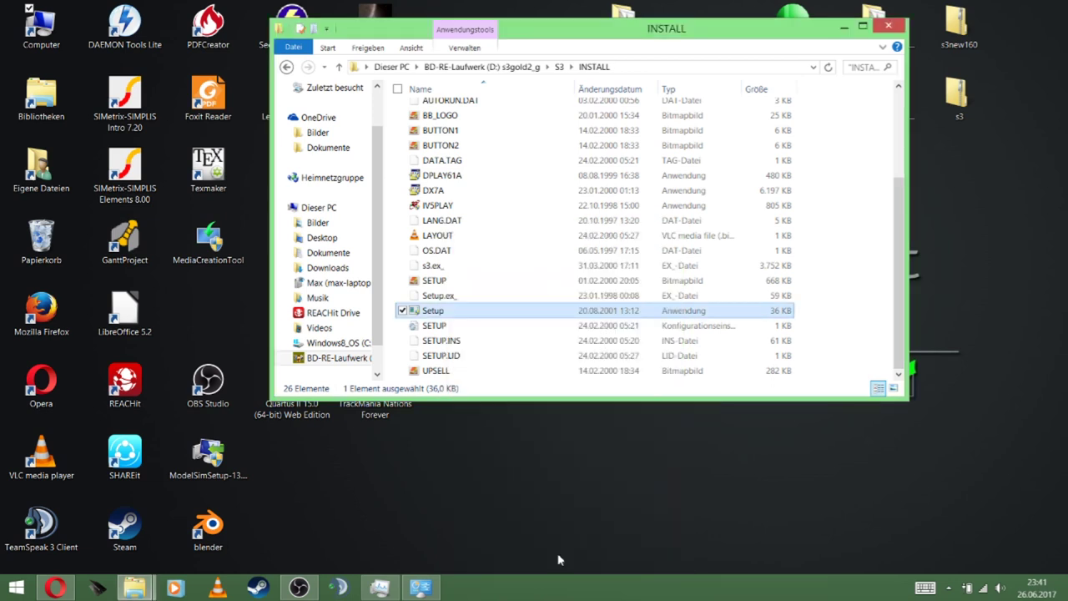
Launch Setup from the INSTALL folder and let InstallShield preparation reach 100 %
double_click(437, 316)
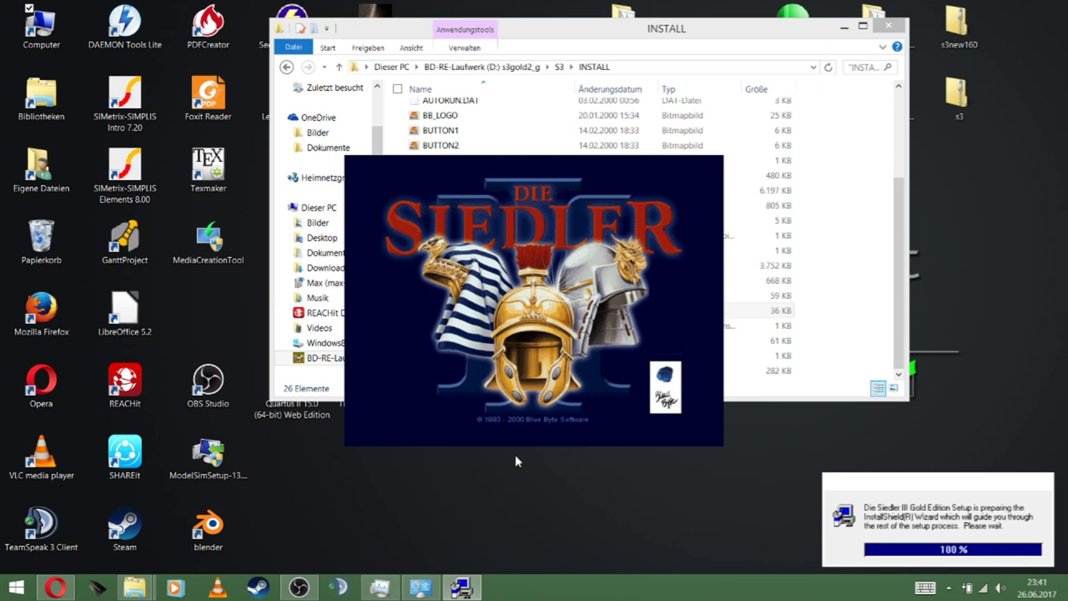
left_click(50, 589)
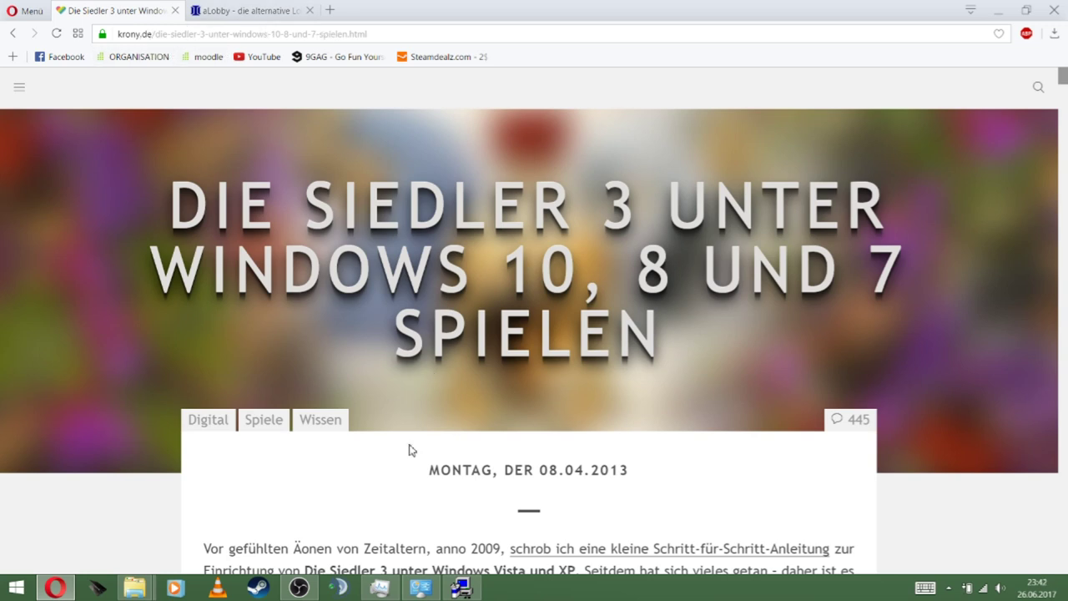
Scroll the krony.de Siedler 3 Windows 10 guide to its installation and 1.60-patch sections
scroll(409, 450, "down", 6)
scroll(408, 454, "up", 4)
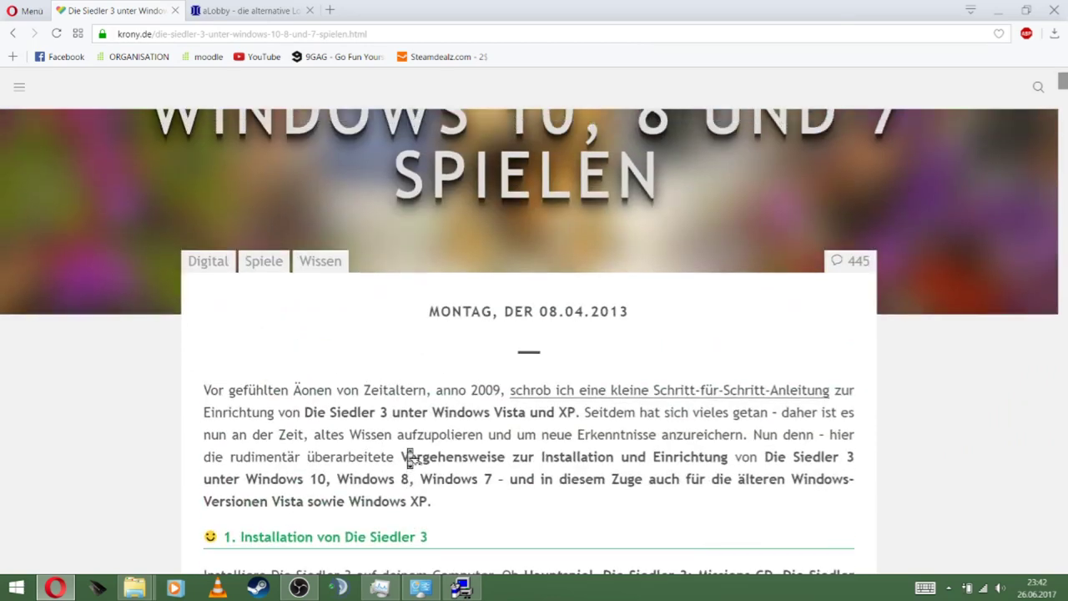
scroll(409, 455, "down", 3)
scroll(406, 405, "down", 4)
scroll(406, 409, "down", 20)
scroll(404, 419, "up", 20)
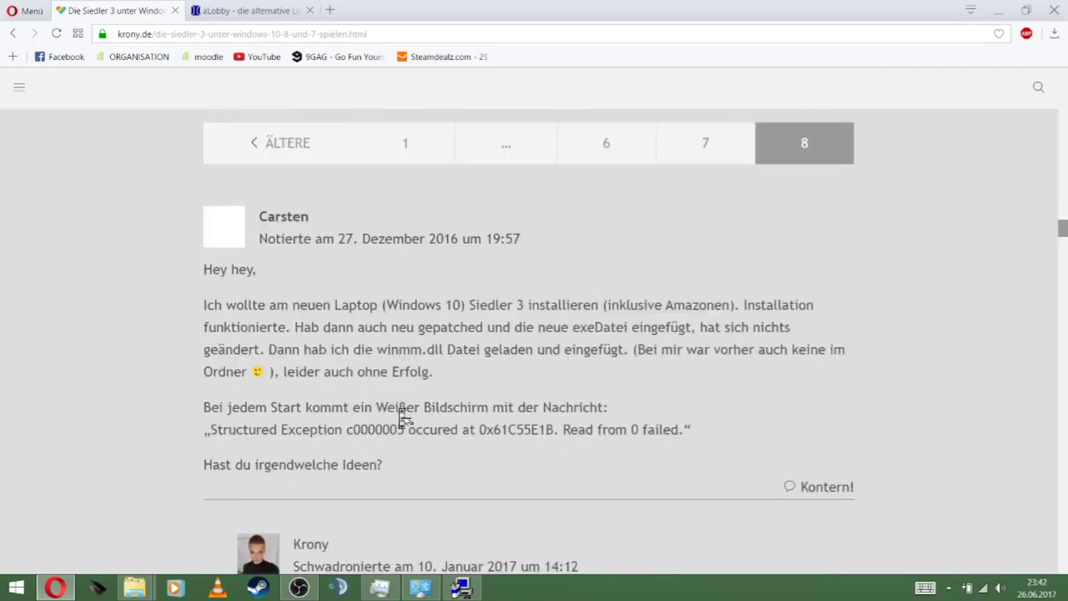
scroll(403, 417, "up", 15)
scroll(403, 419, "up", 8)
scroll(402, 419, "down", 9)
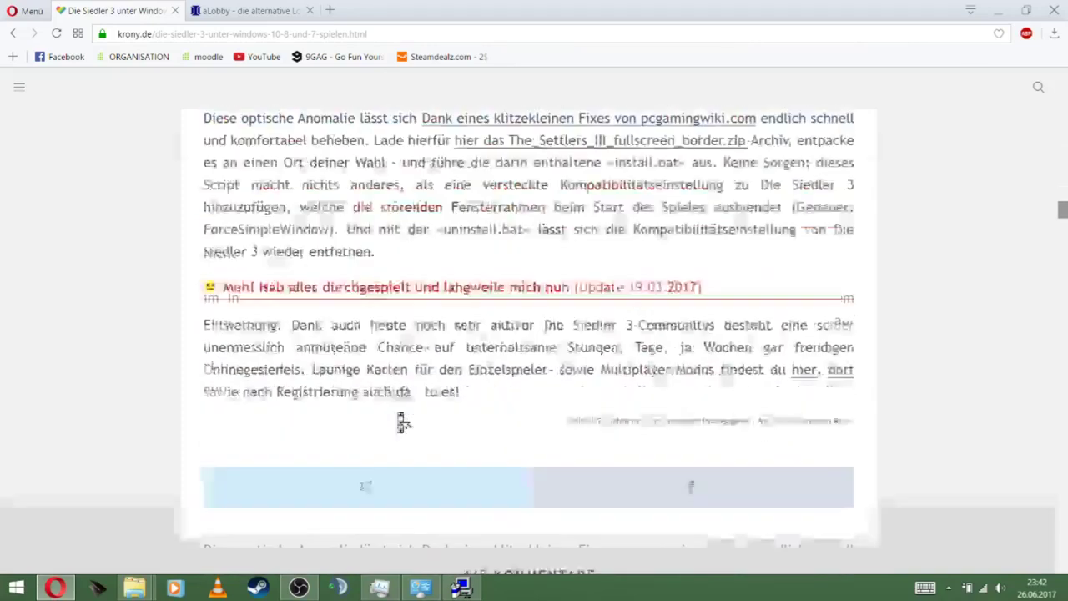
scroll(403, 421, "down", 15)
scroll(403, 422, "up", 5)
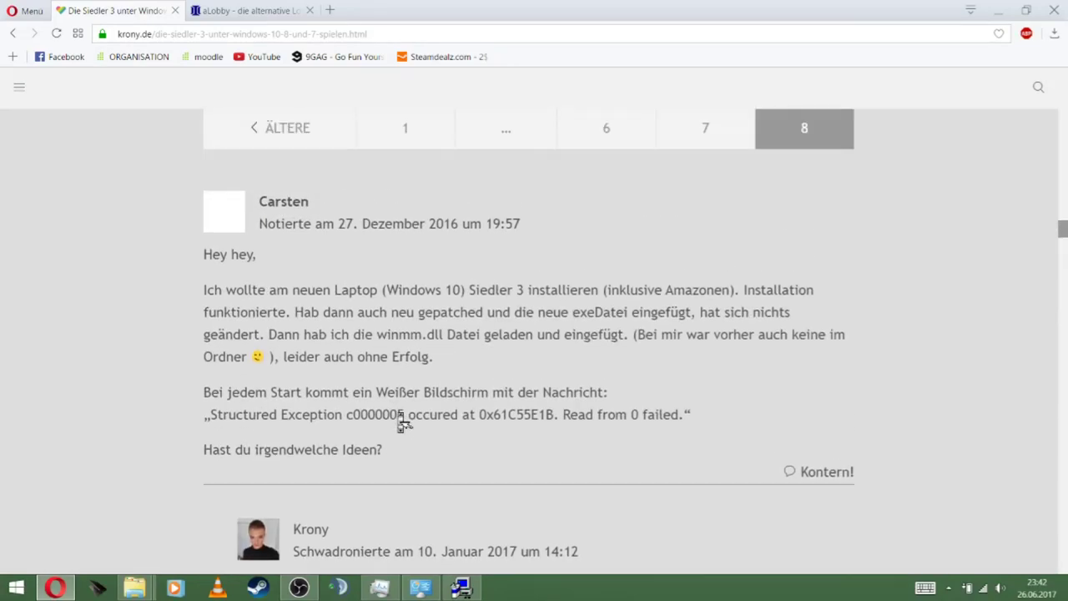
scroll(403, 421, "down", 3)
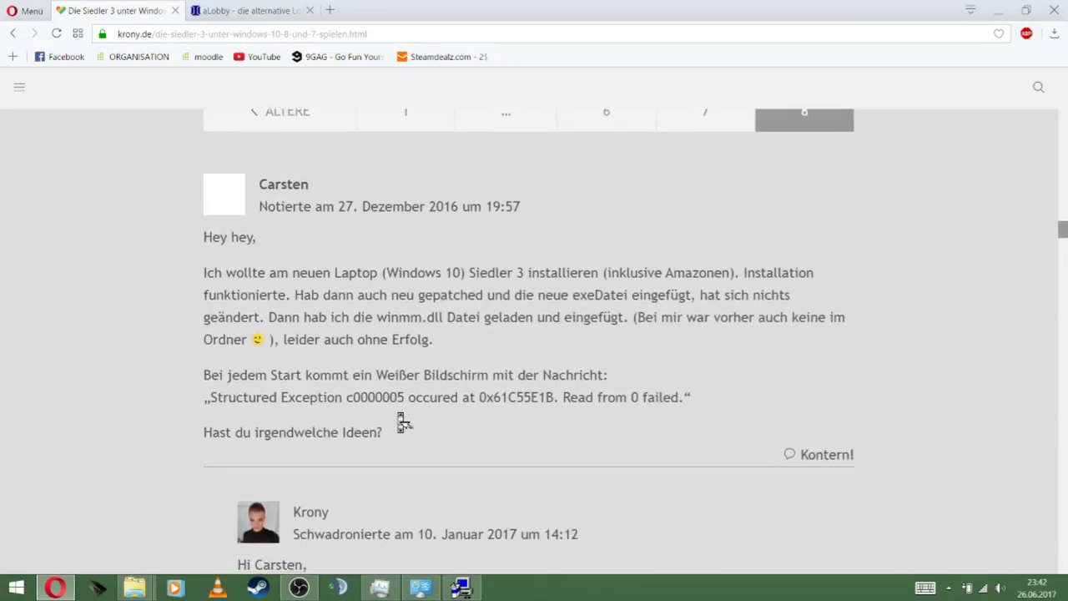
scroll(402, 421, "down", 2)
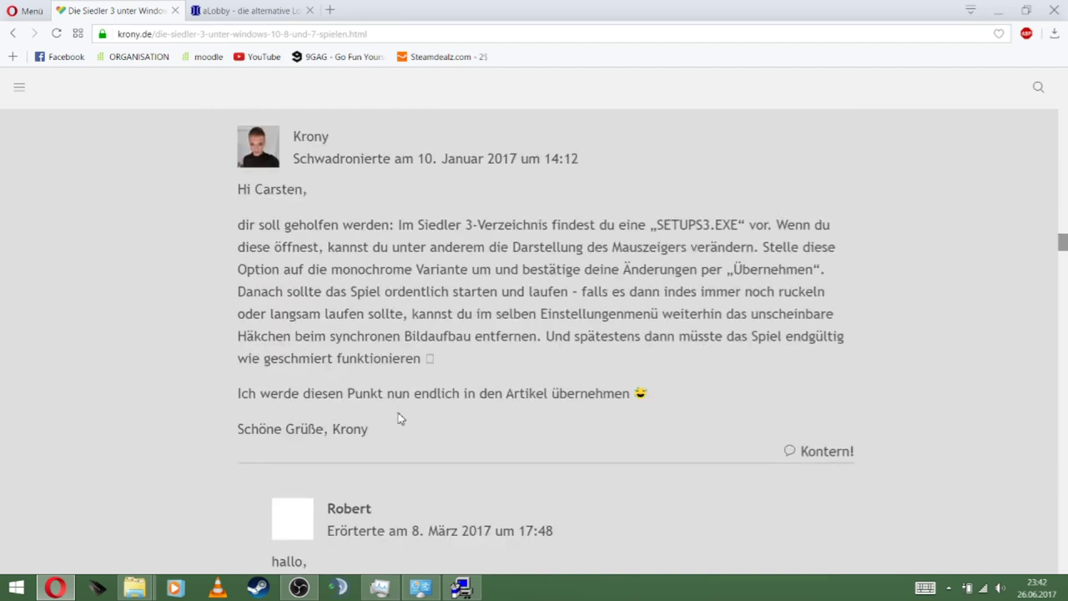
scroll(375, 198, "up", 4)
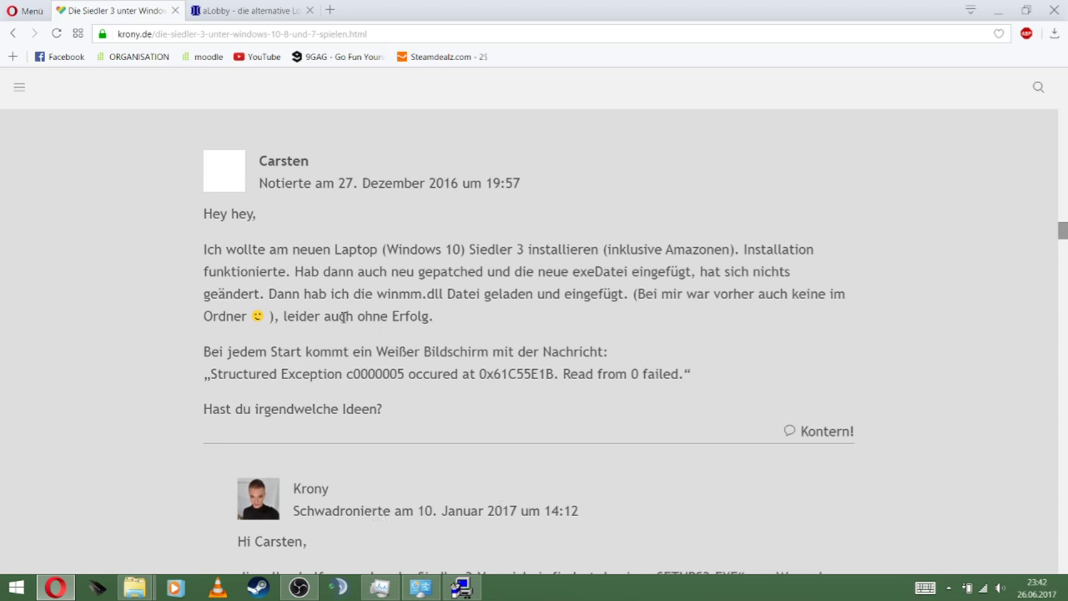
scroll(401, 461, "down", 15)
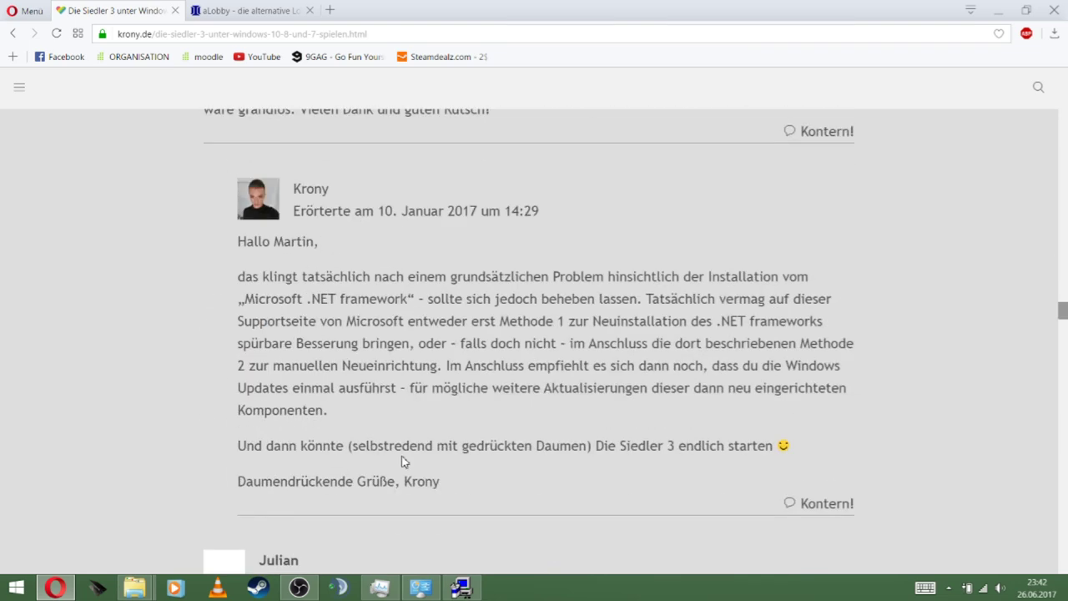
scroll(402, 462, "down", 10)
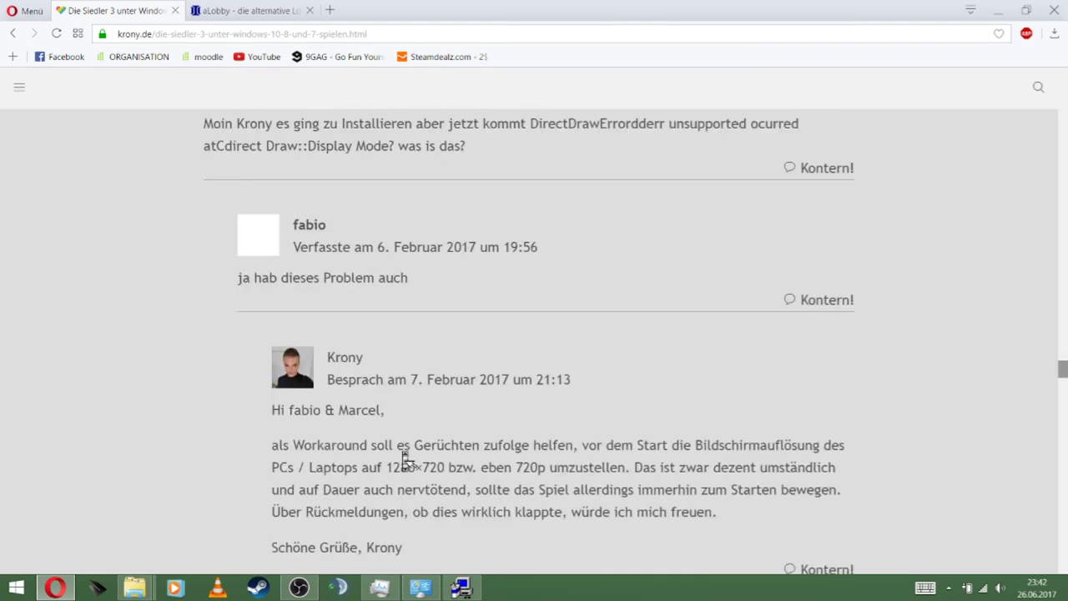
scroll(408, 461, "up", 8)
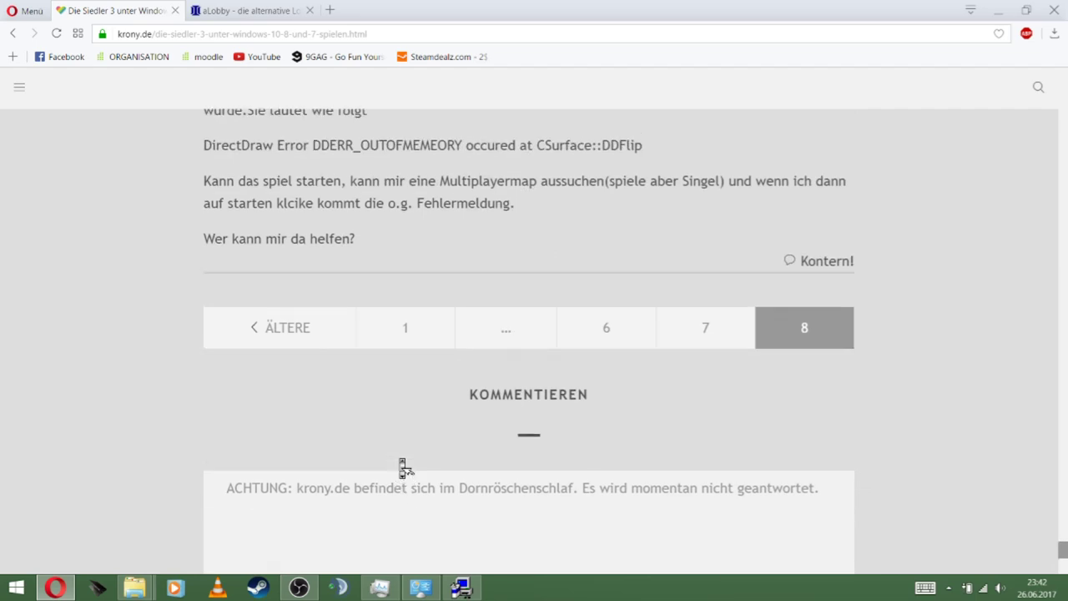
scroll(407, 467, "up", 1)
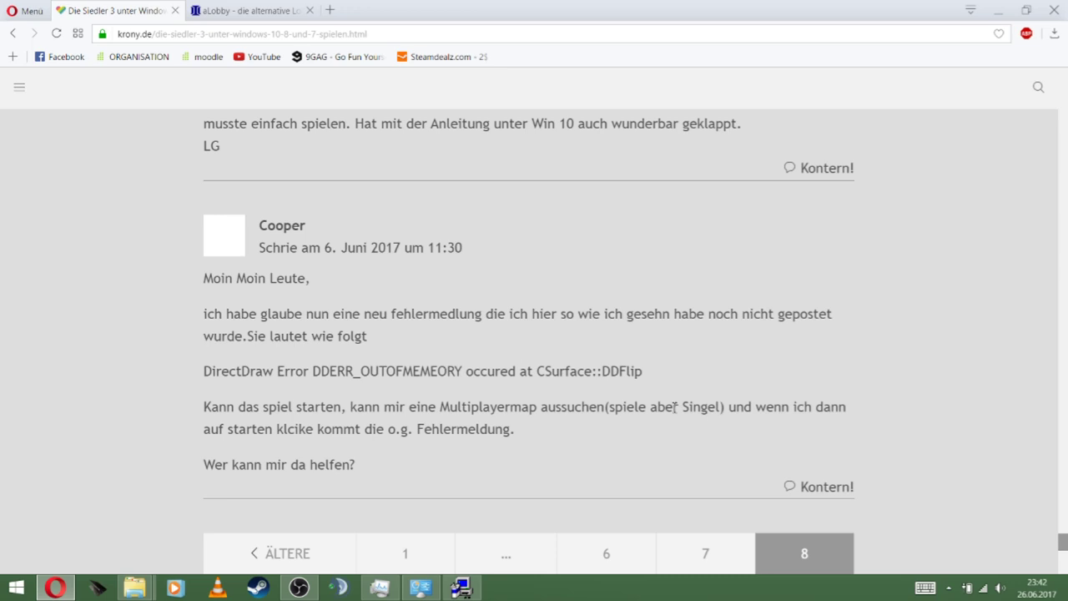
mouse_move(1045, 595)
scroll(431, 281, "up", 4)
scroll(430, 288, "up", 5)
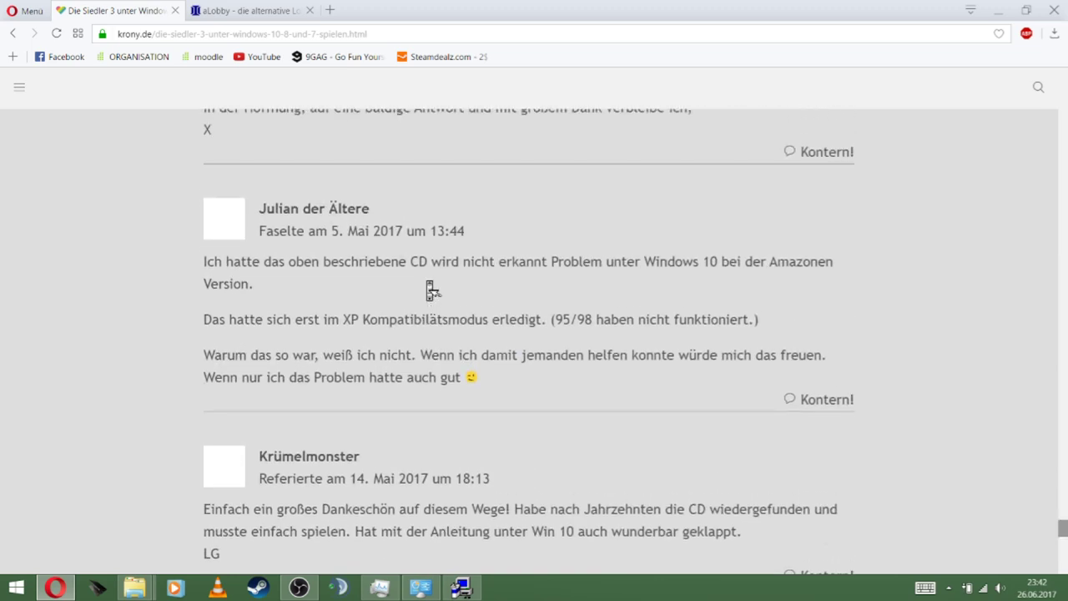
scroll(429, 281, "up", 8)
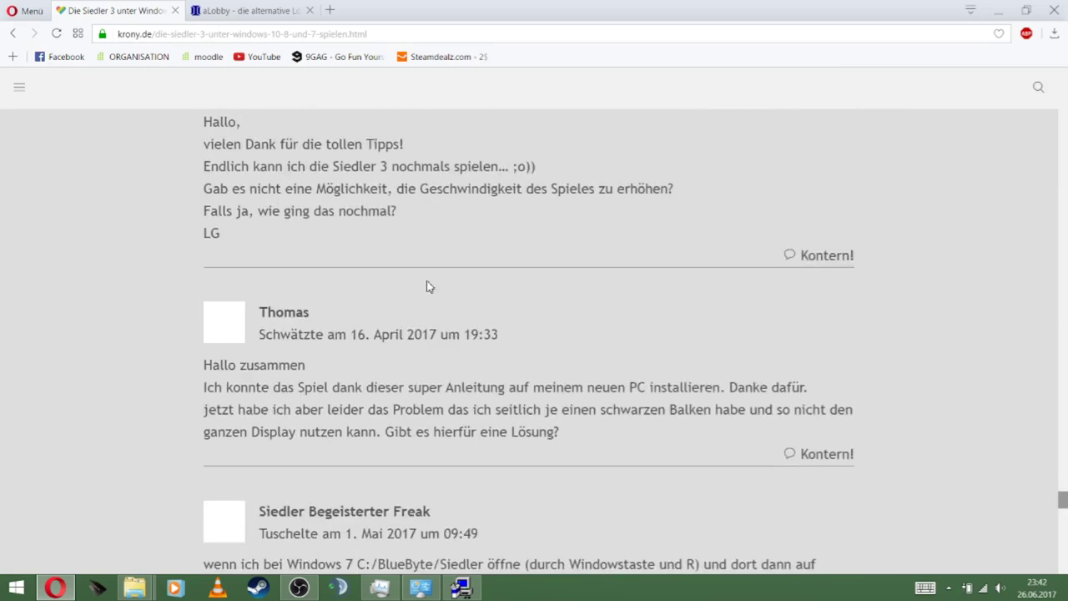
scroll(431, 303, "up", 20)
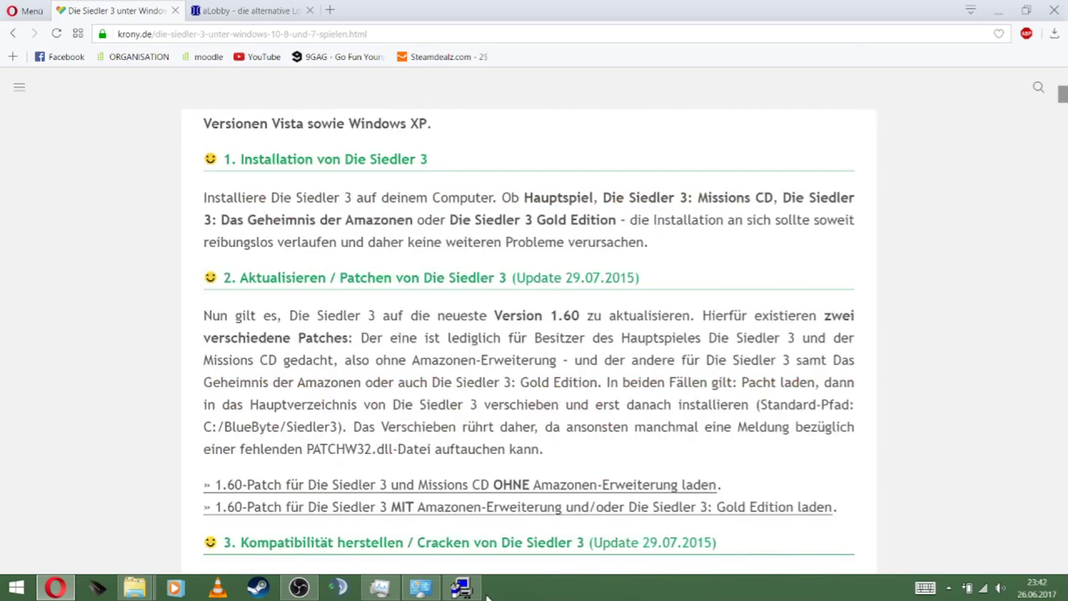
Download the 'Kompatibilitäts-Update für Die Siedler 3' from the krony.de guide
left_click(472, 592)
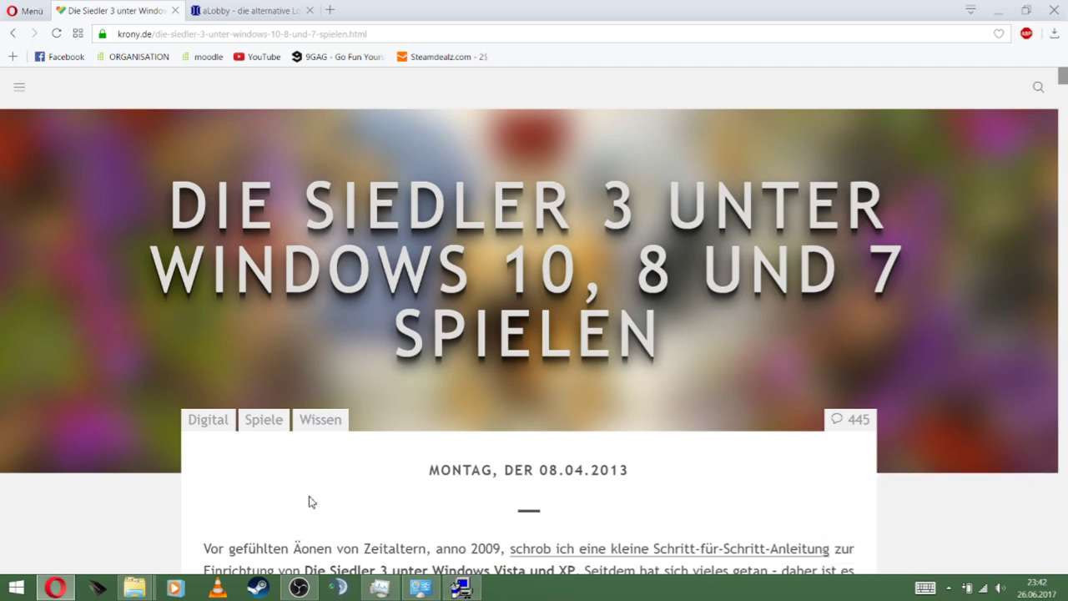
scroll(312, 504, "down", 7)
scroll(312, 504, "up", 1)
scroll(310, 507, "down", 2)
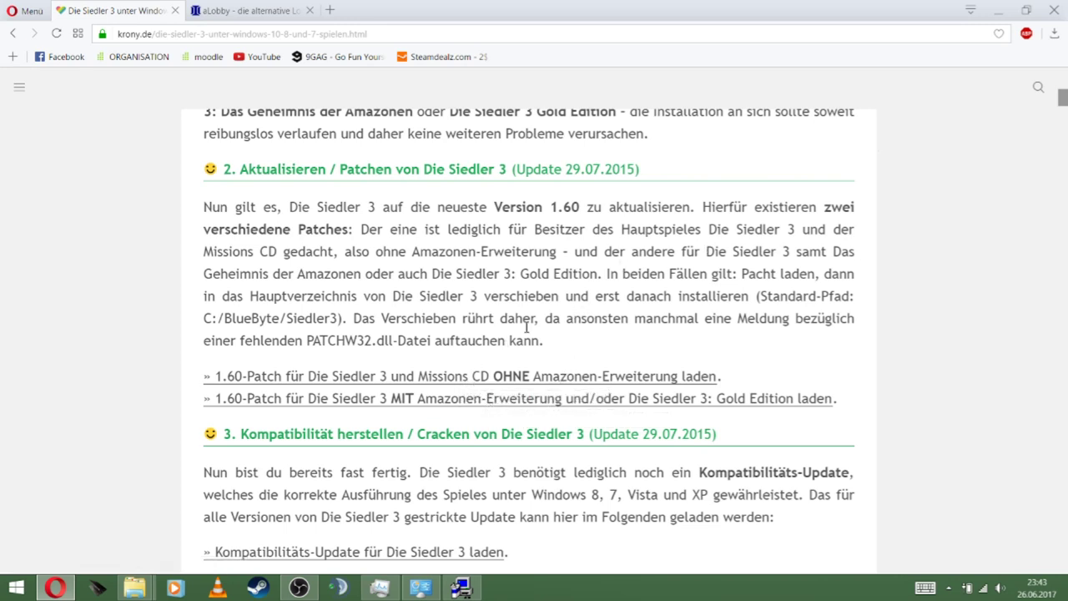
scroll(494, 338, "down", 3)
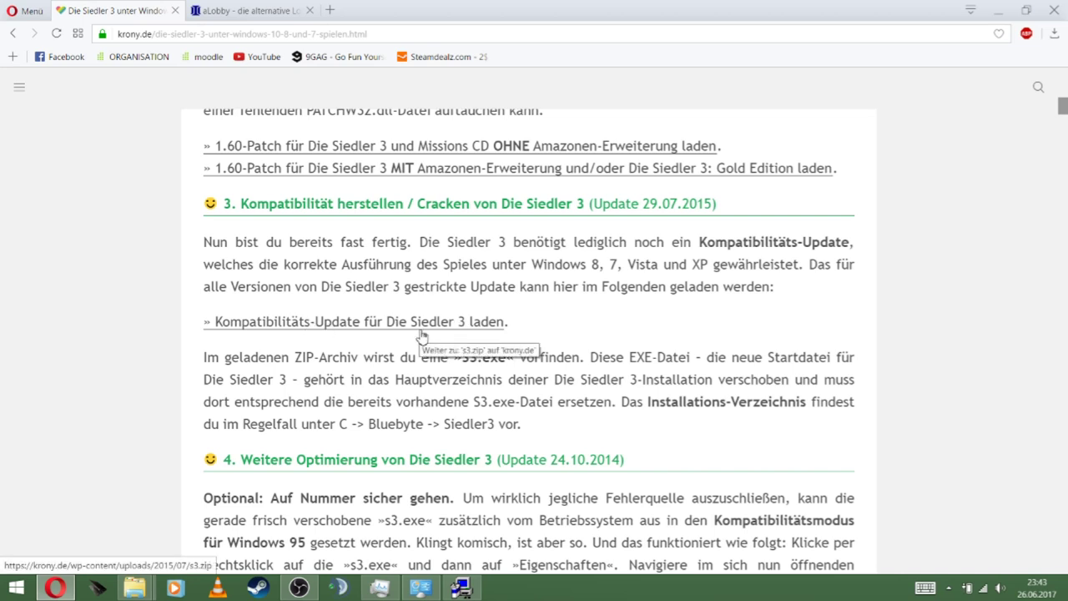
left_click(383, 333)
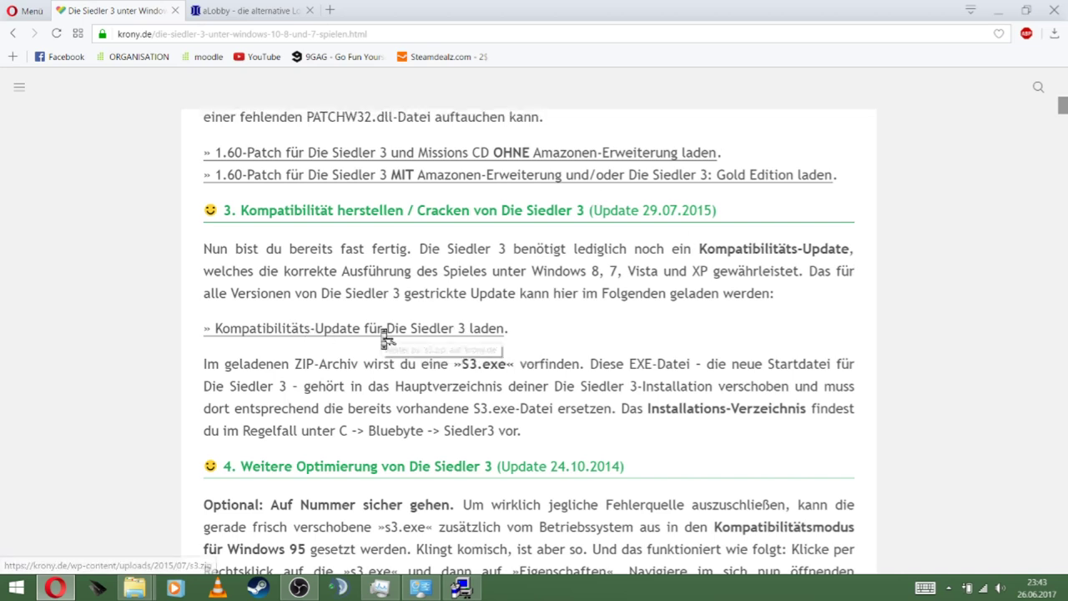
Minimise Opera and bring the Gold Edition setup's Willkommen dialog forward
scroll(383, 333, "up", 3)
scroll(375, 392, "up", 5)
scroll(376, 392, "down", 10)
scroll(376, 394, "up", 3)
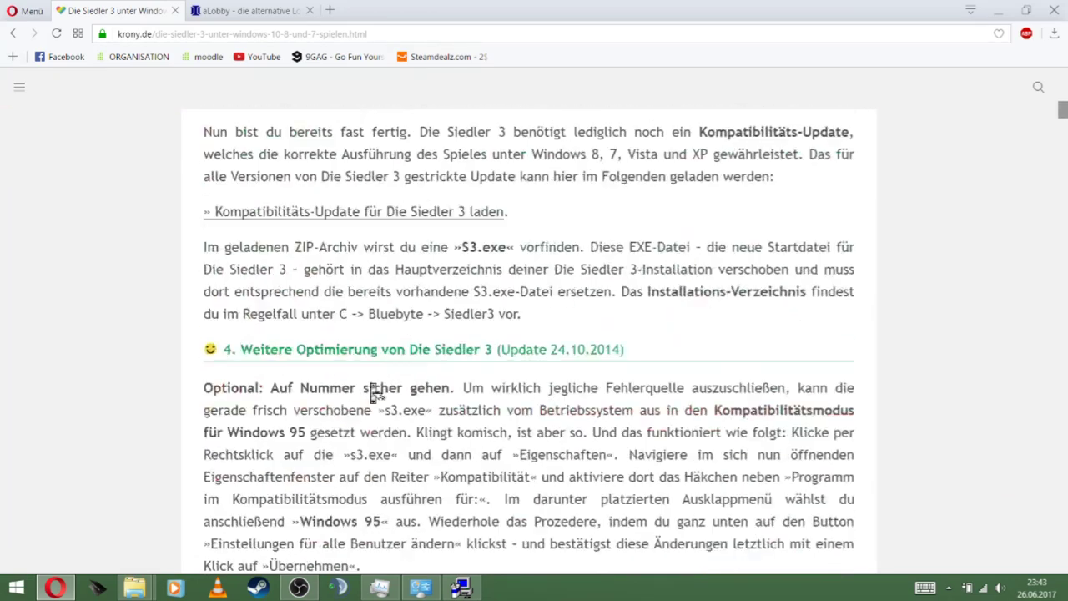
scroll(373, 392, "up", 2)
left_click(996, 11)
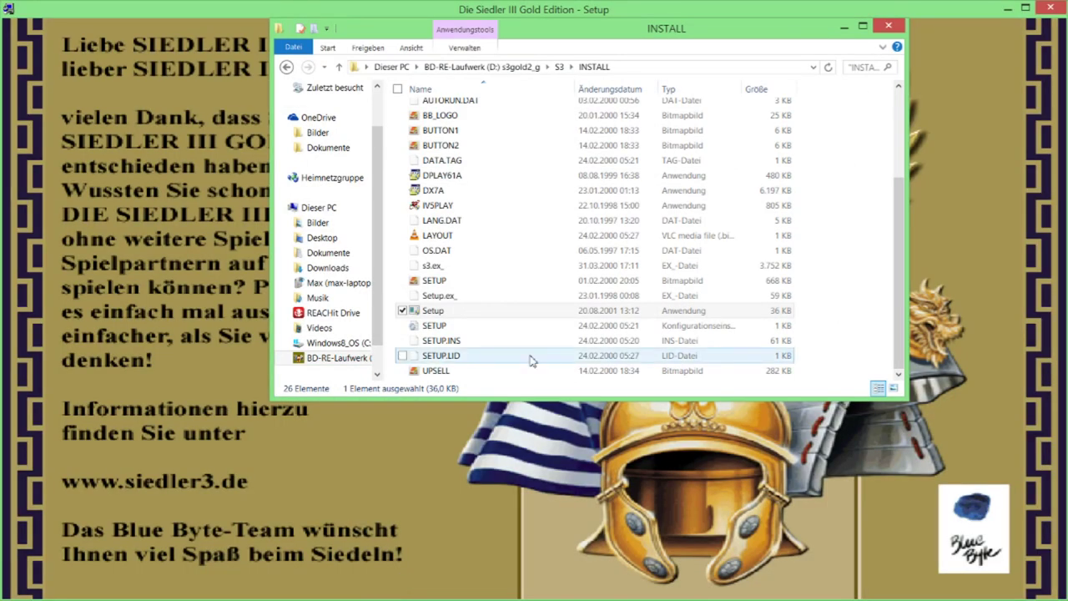
left_click(429, 496)
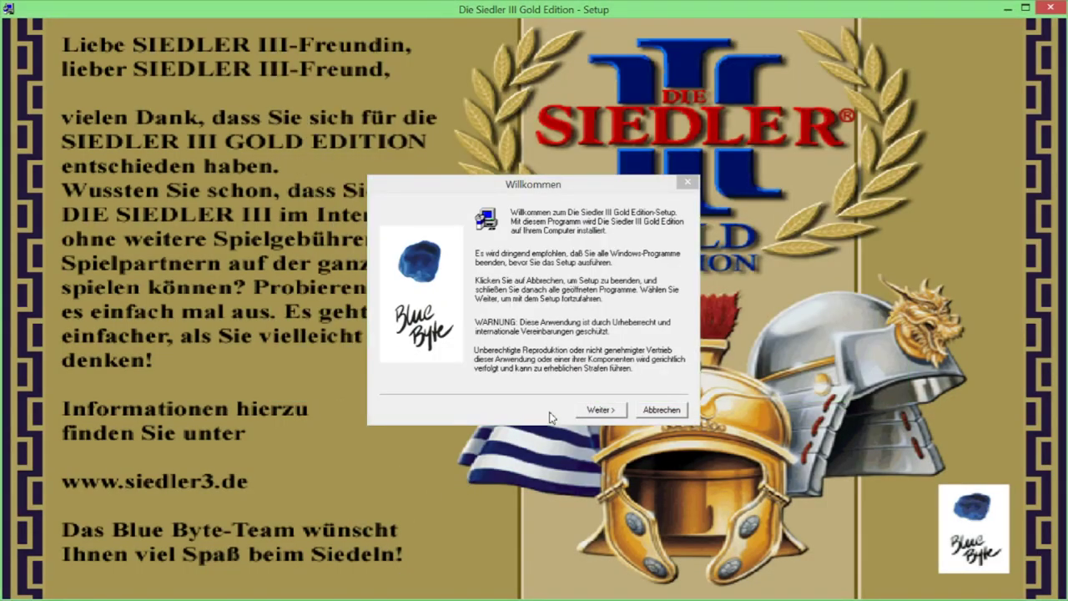
Accept the licence, keep the default setup type and install into C:\BlueByte\Siedler3
left_click(584, 410)
left_click(593, 412)
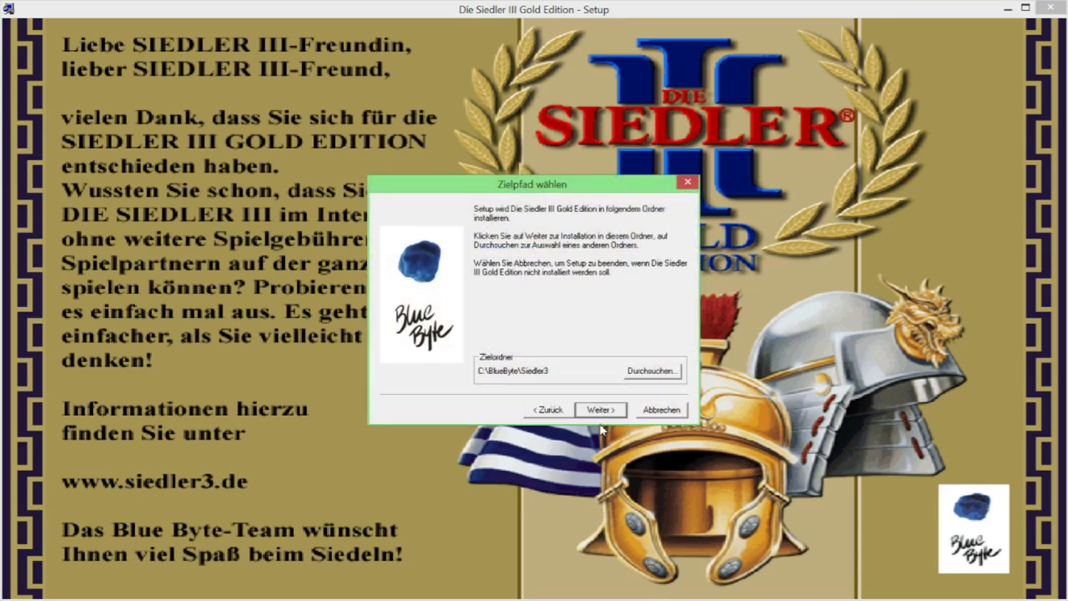
left_click(596, 411)
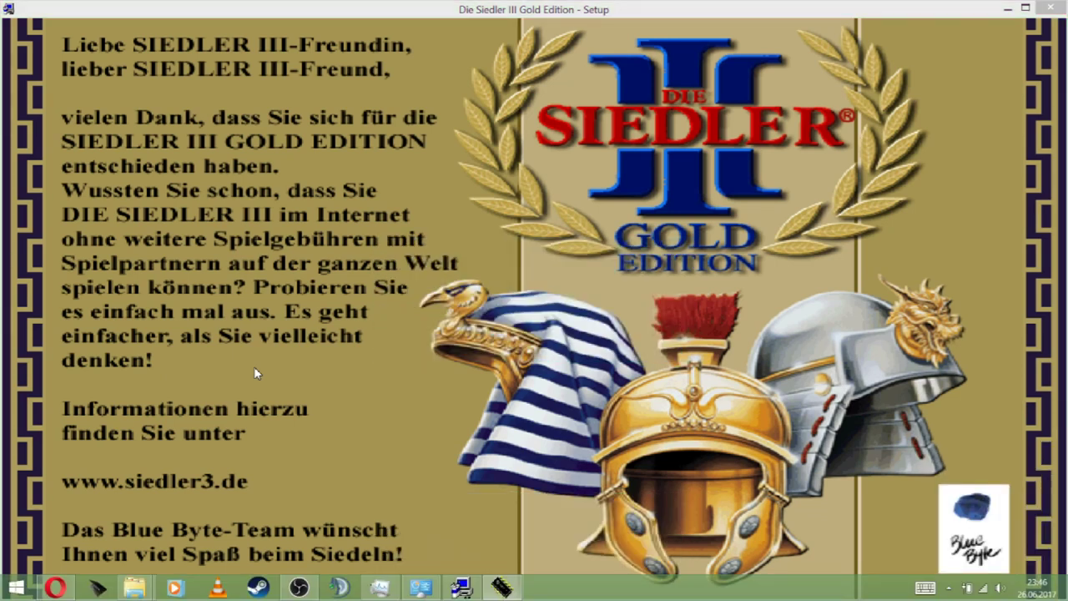
Close the setup's end screen and the README that opened in Editor
left_click(254, 366)
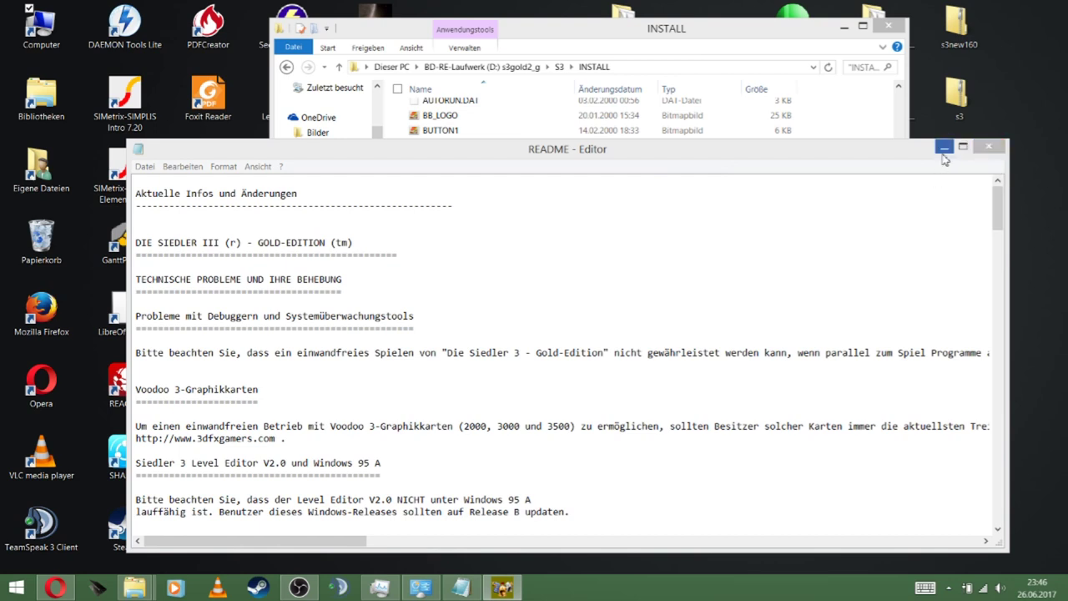
left_click(988, 149)
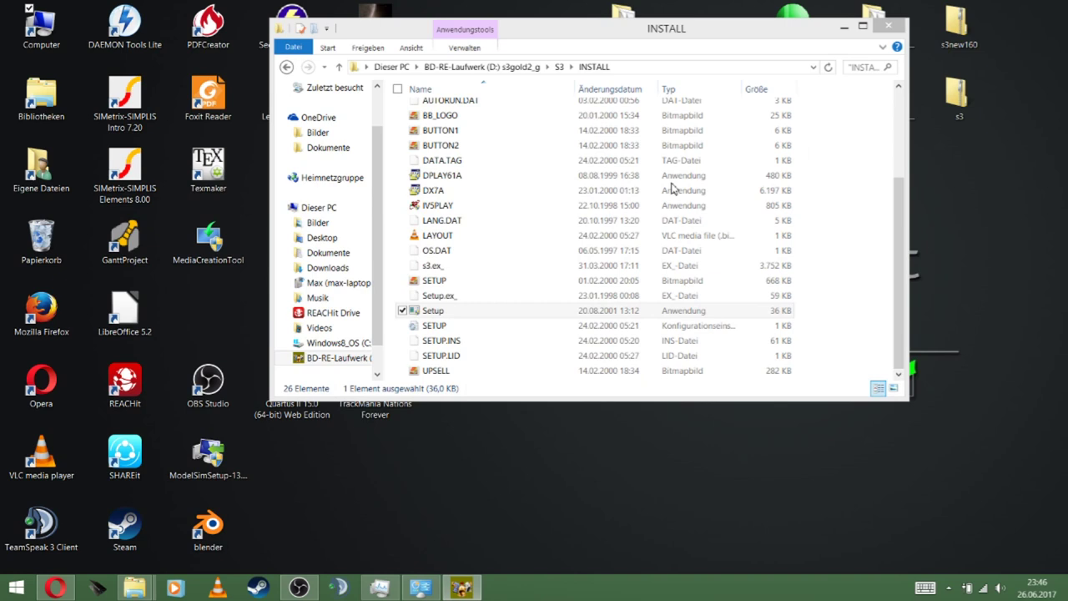
Open C:\BlueByte\Siedler3 in a second Explorer window, with the INSTALL window moved aside
left_click_drag(748, 42, 867, 108)
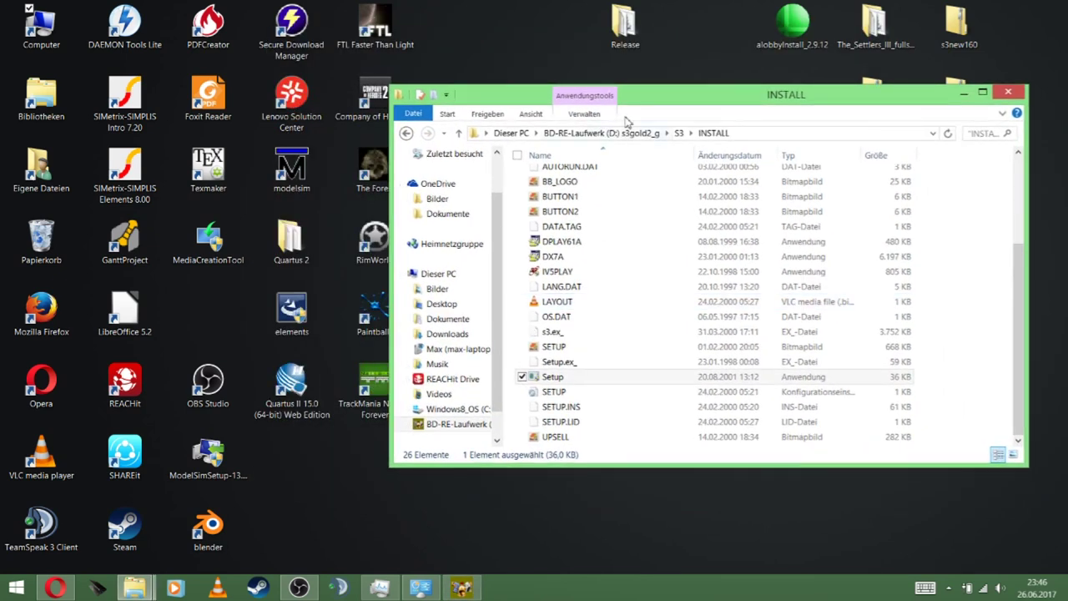
left_click_drag(649, 97, 736, 84)
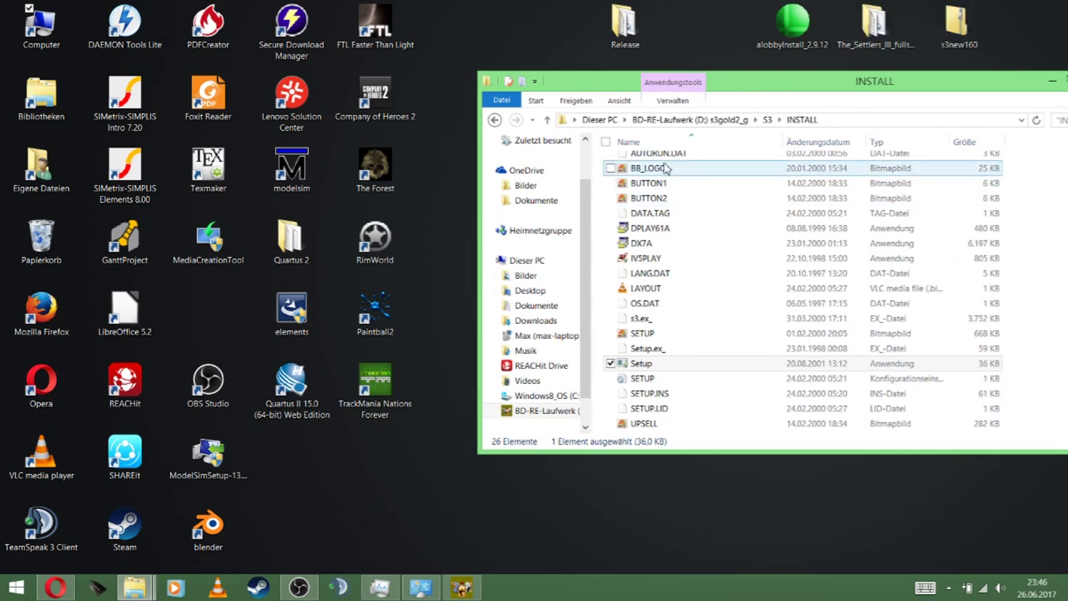
key("super+e")
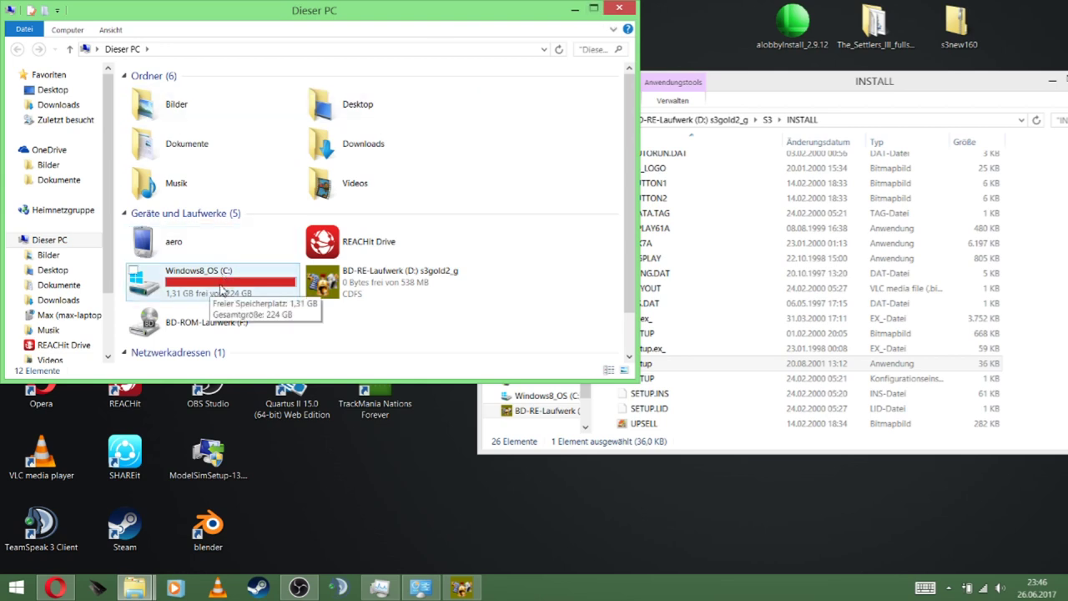
double_click(221, 283)
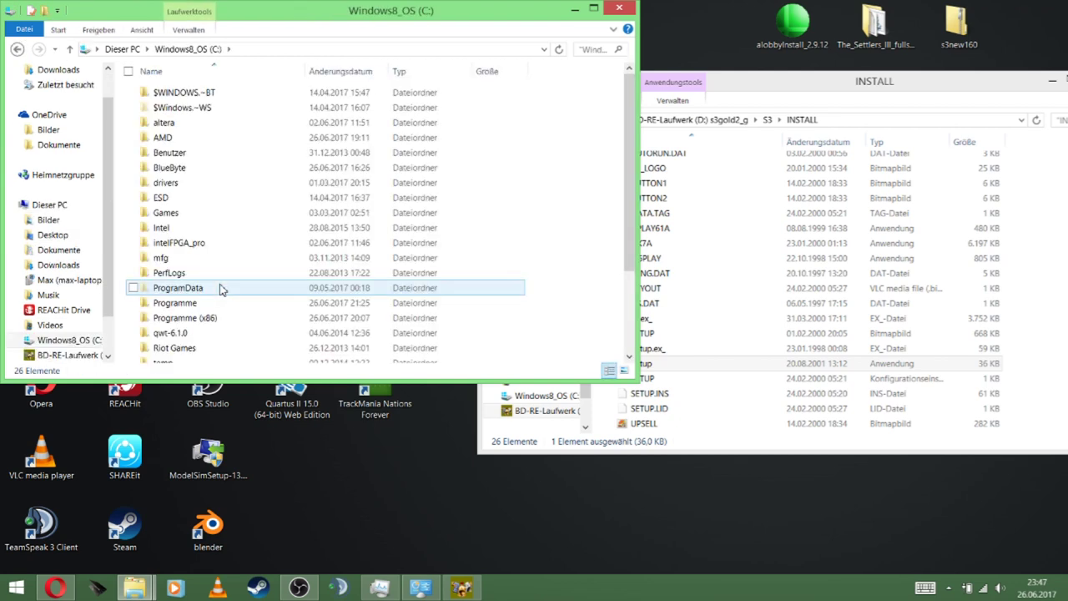
double_click(167, 168)
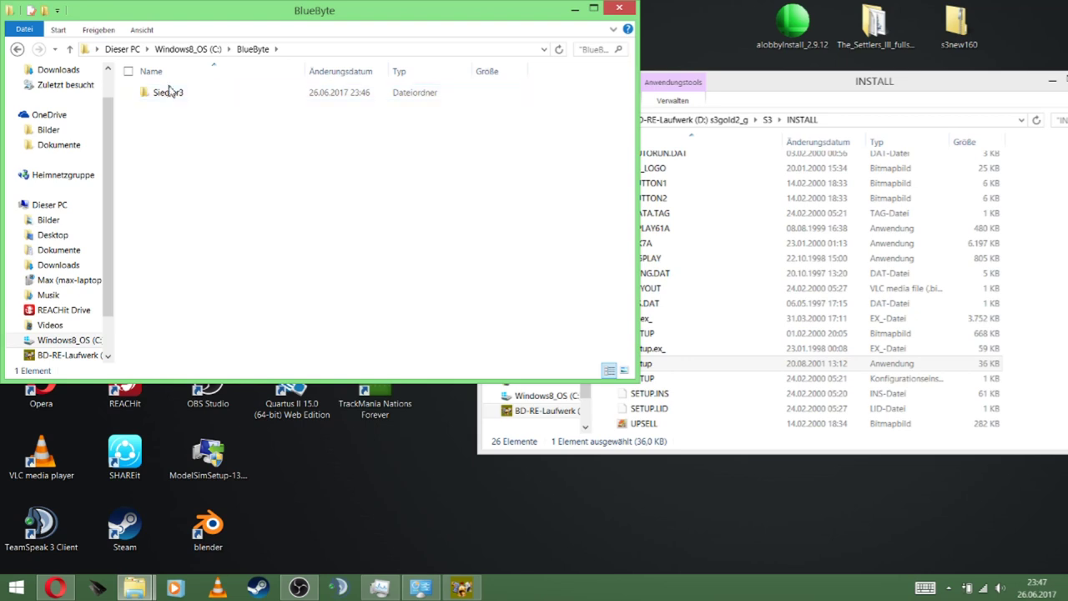
double_click(169, 93)
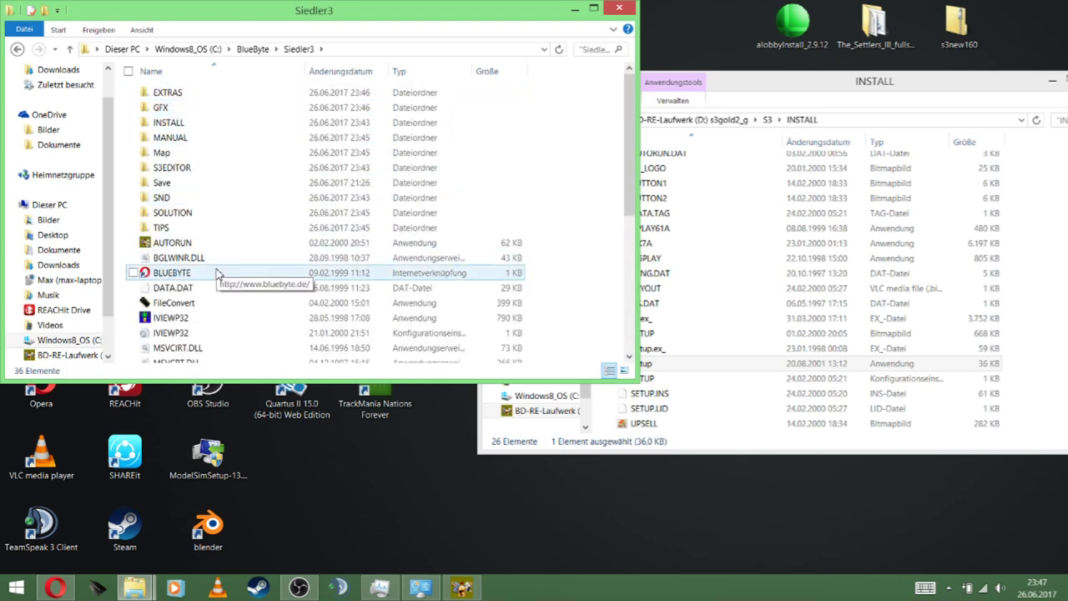
scroll(216, 274, "down", 5)
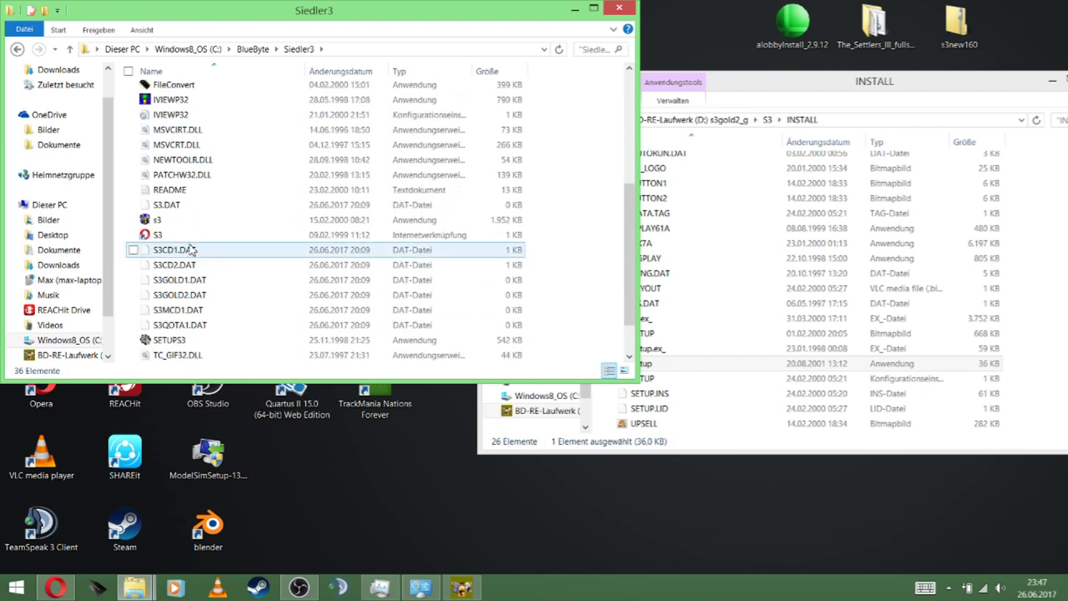
left_click_drag(769, 83, 557, 215)
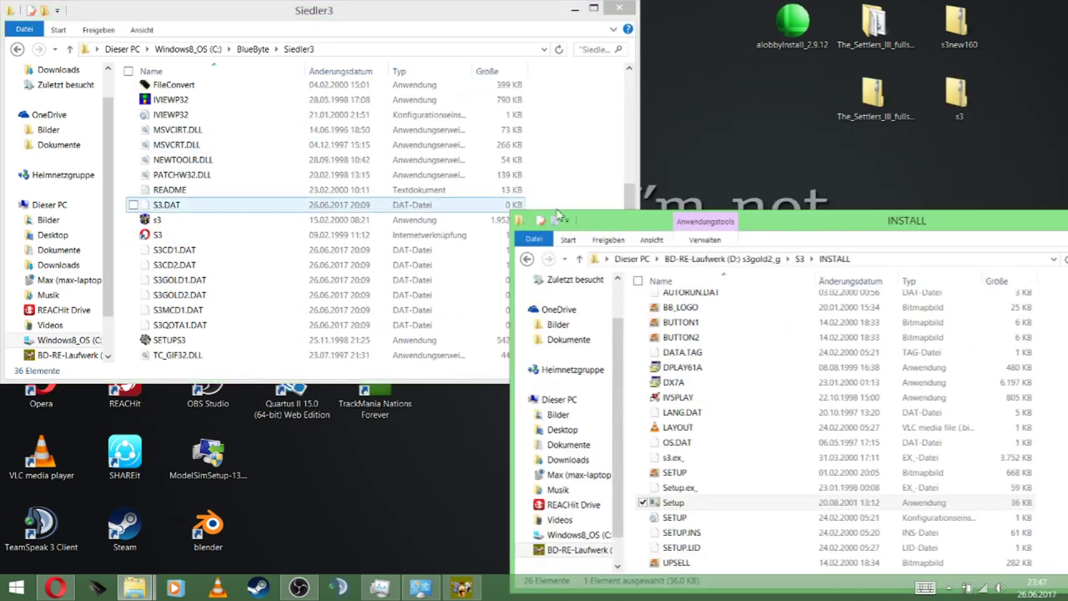
Create a shortcut to the s3 program and drag 's3 - Verknüpfung' onto the desktop
left_click(242, 221)
right_click(242, 221)
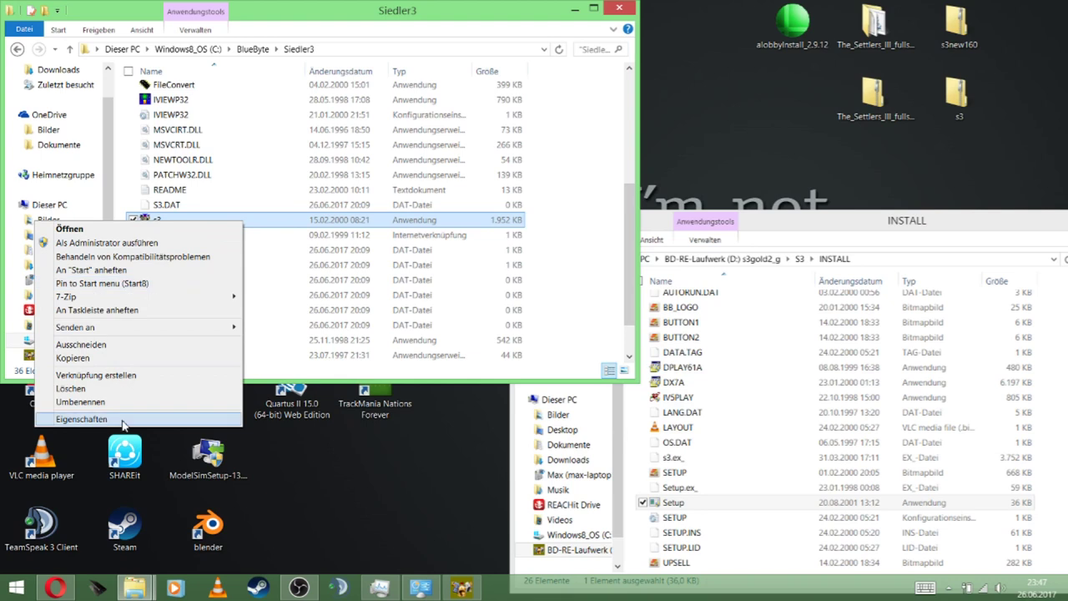
left_click(125, 377)
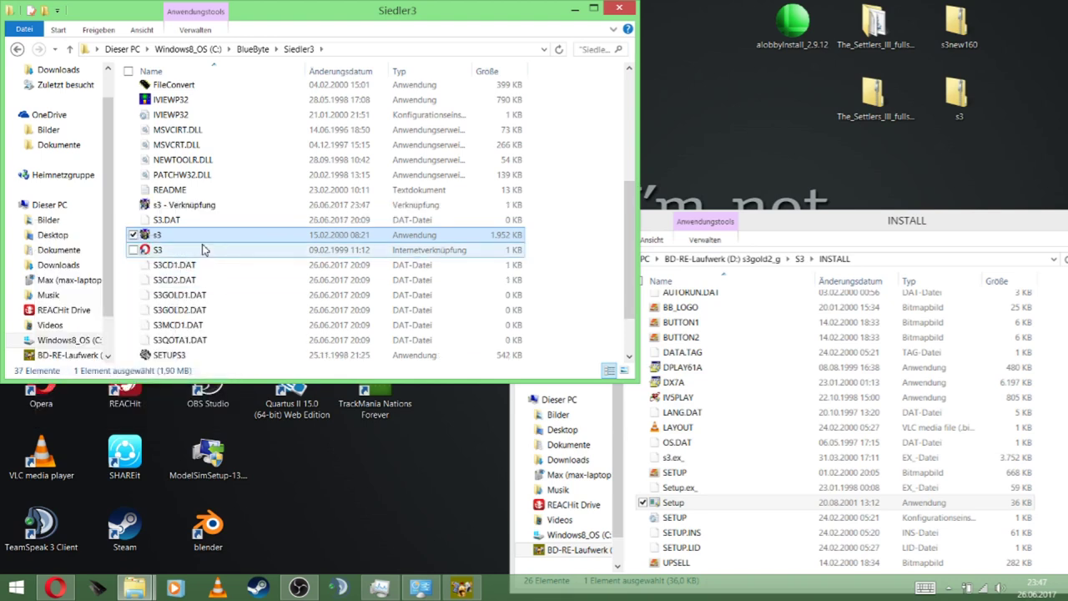
left_click_drag(201, 206, 368, 470)
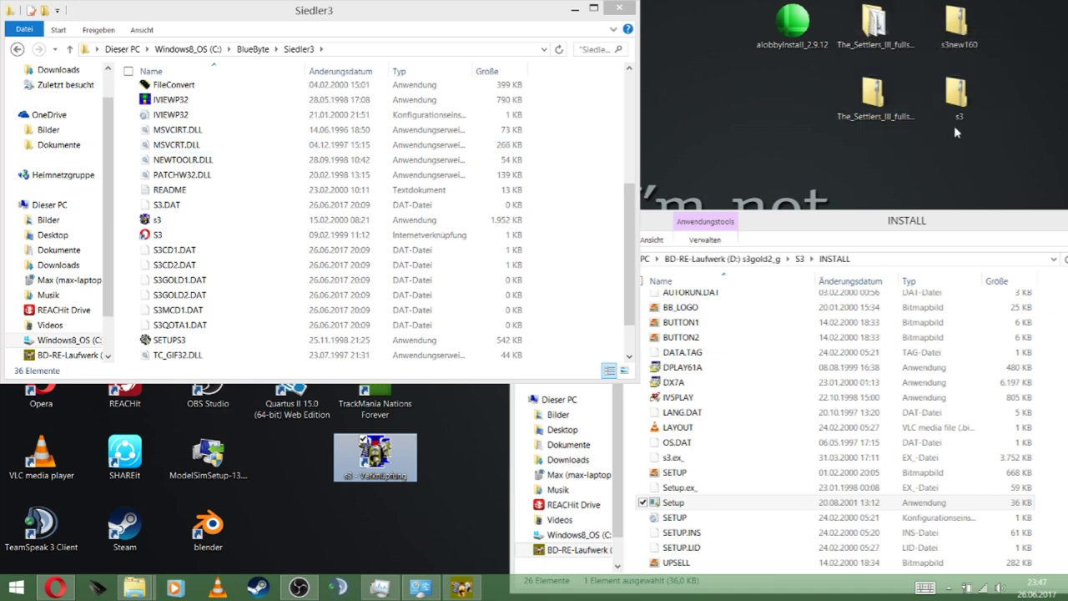
Open the s3new160 archive, copy s3new160 into the Siedler3 folder and run it
left_click(955, 44)
double_click(955, 45)
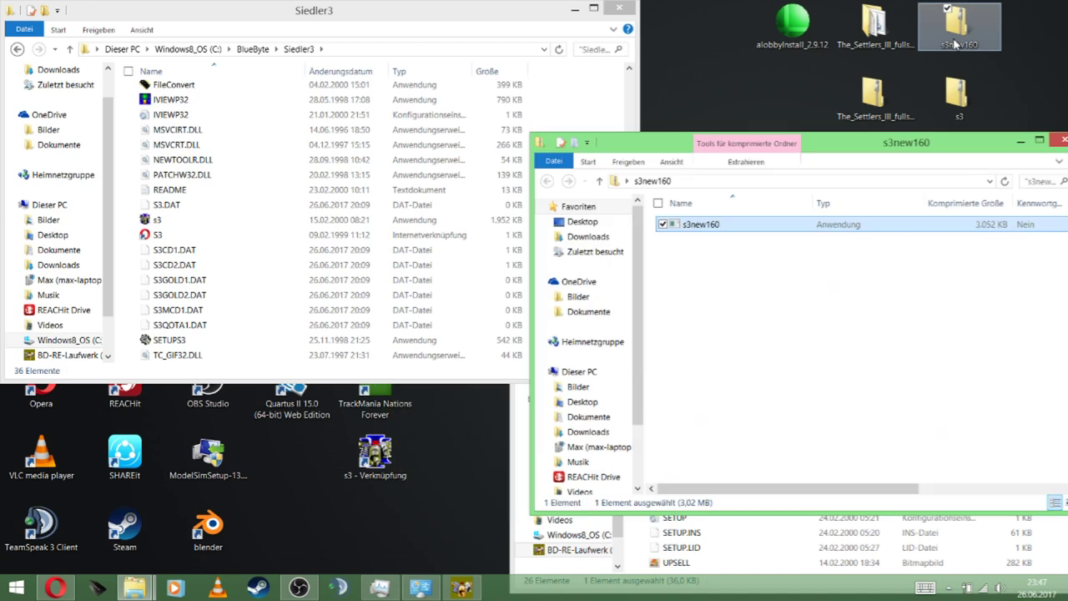
left_click_drag(832, 145, 790, 196)
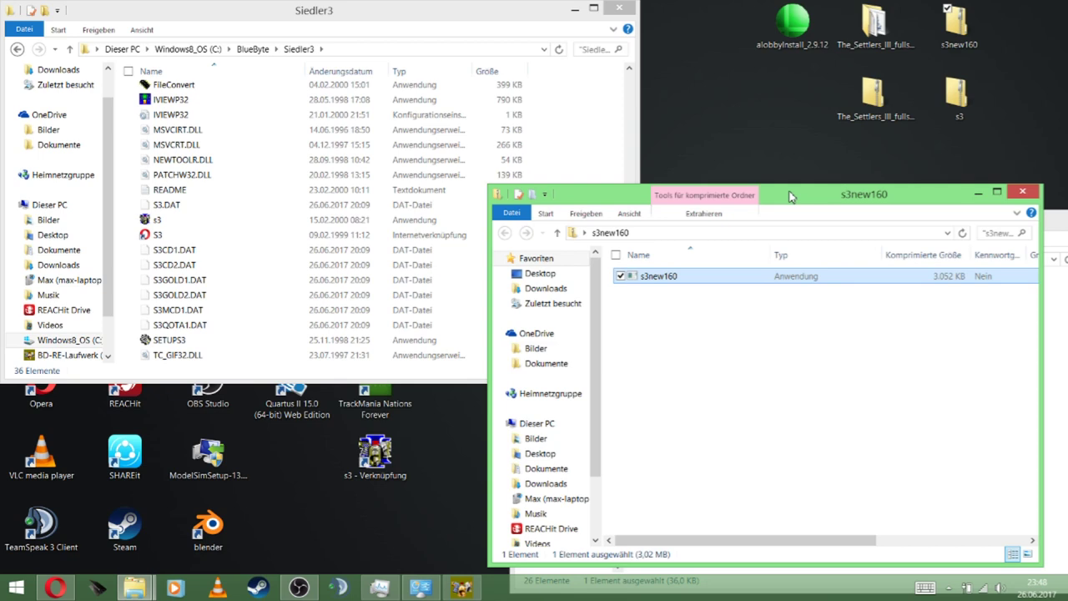
left_click_drag(790, 195, 861, 217)
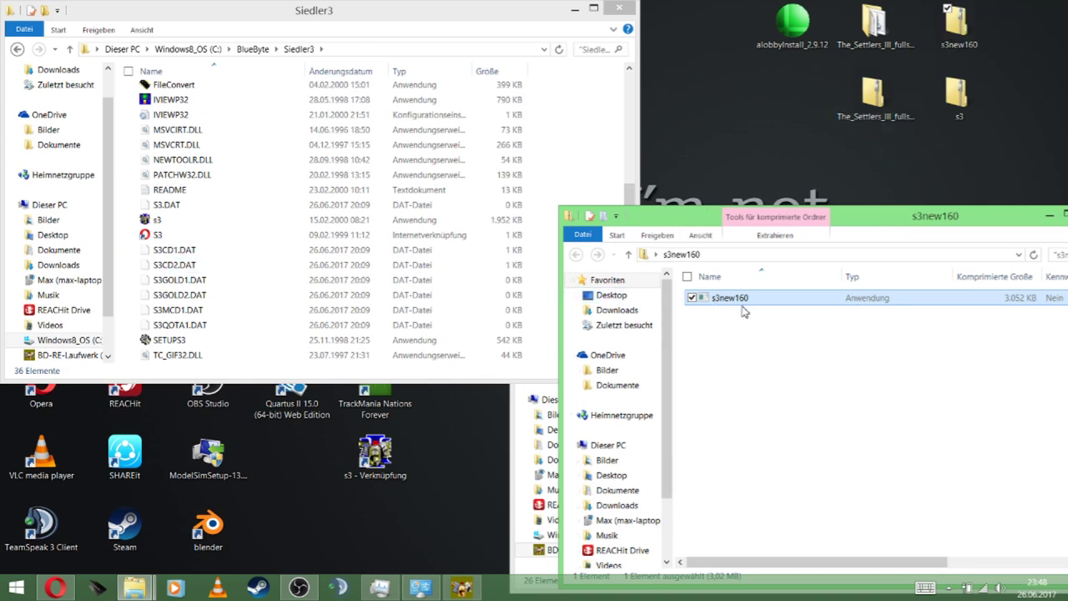
left_click_drag(766, 305, 293, 313)
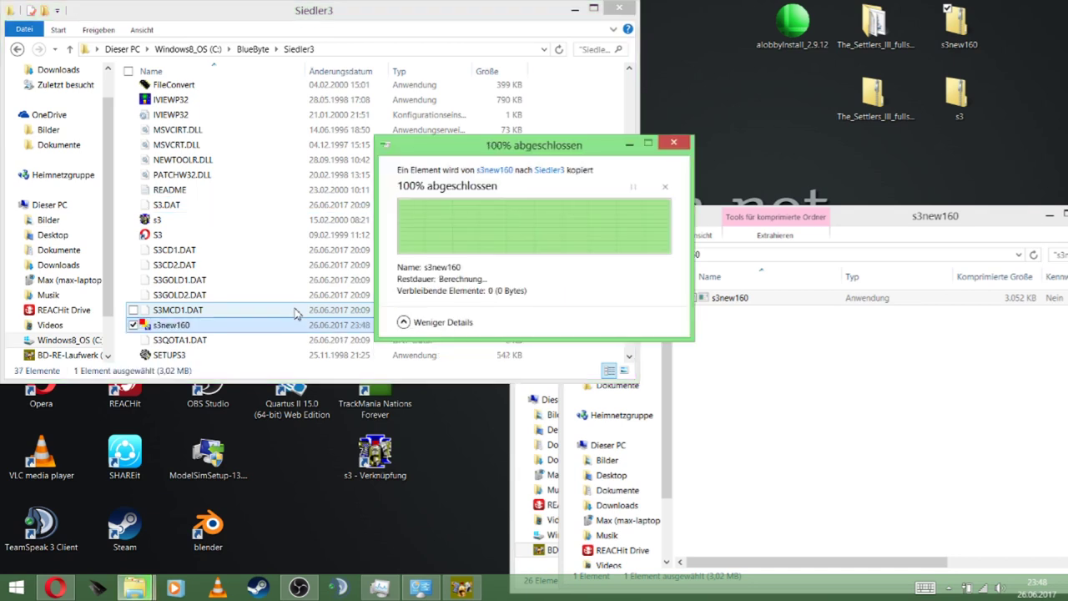
double_click(209, 332)
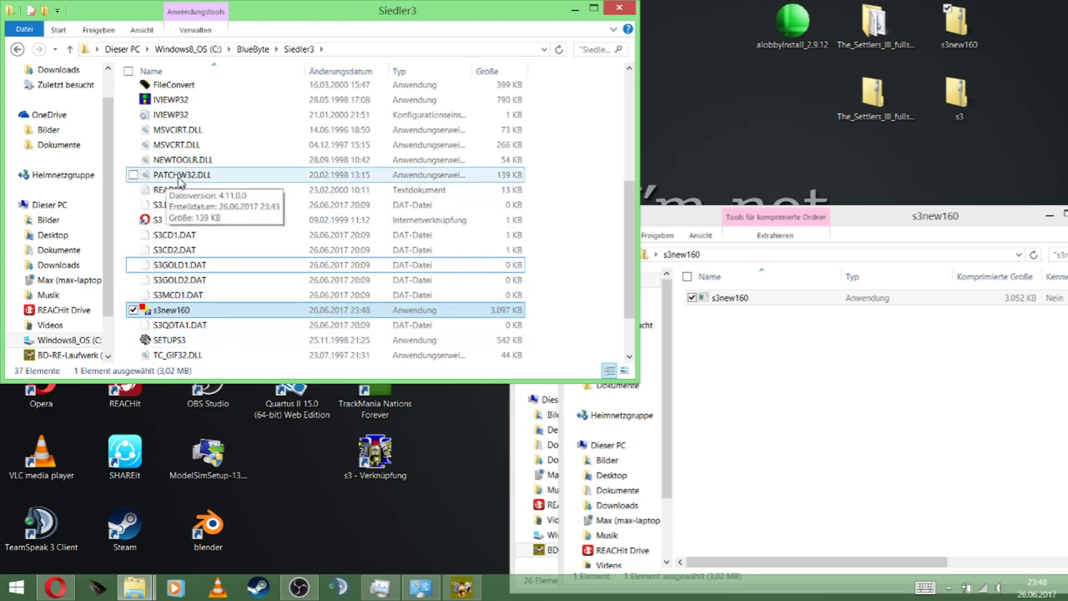
left_click(188, 237)
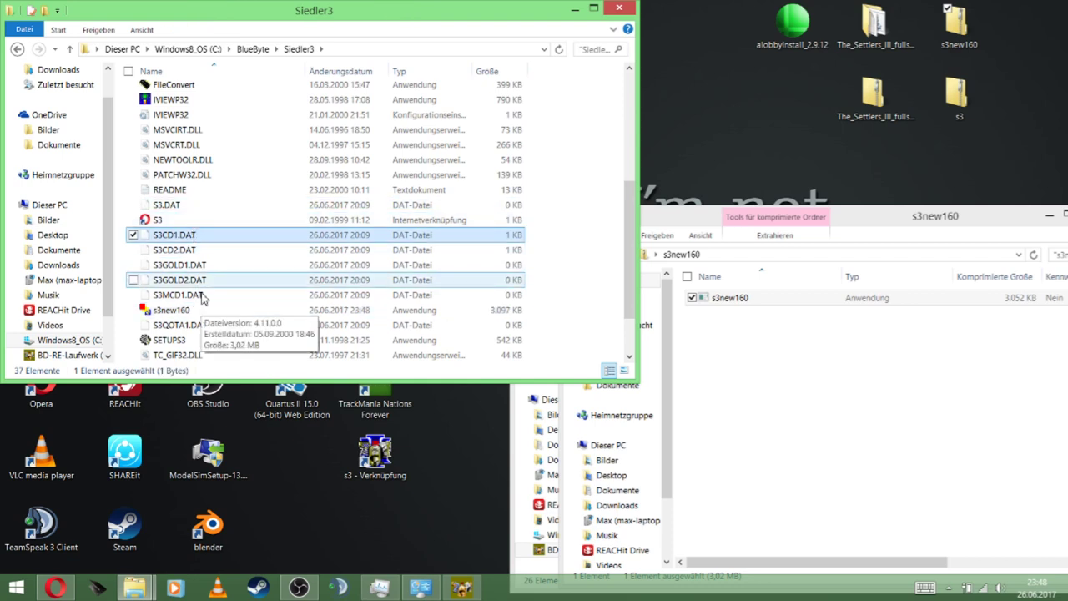
scroll(211, 242, "up", 1)
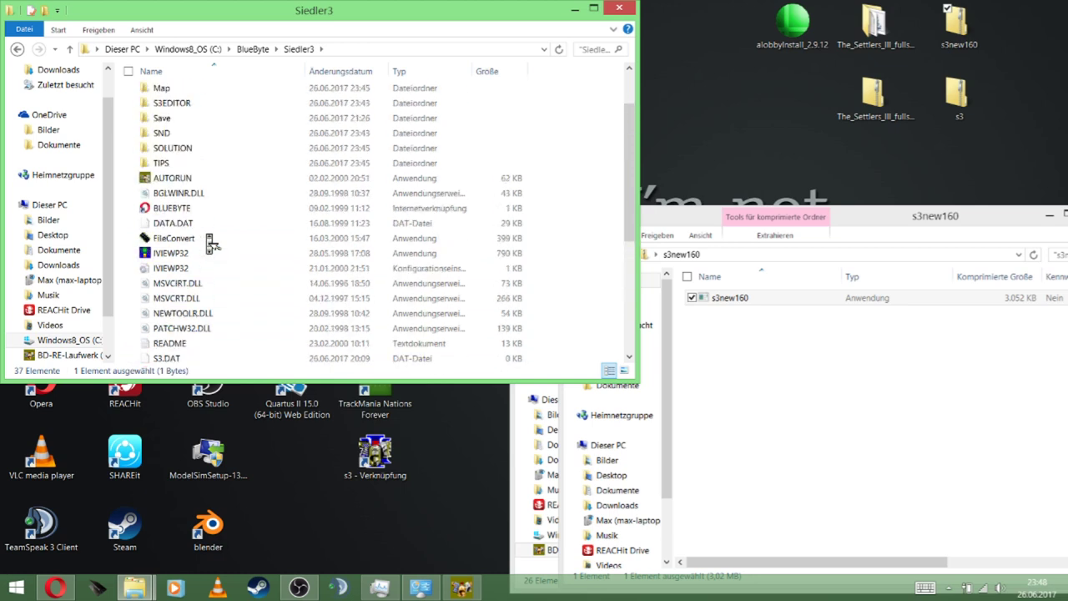
scroll(211, 242, "down", 5)
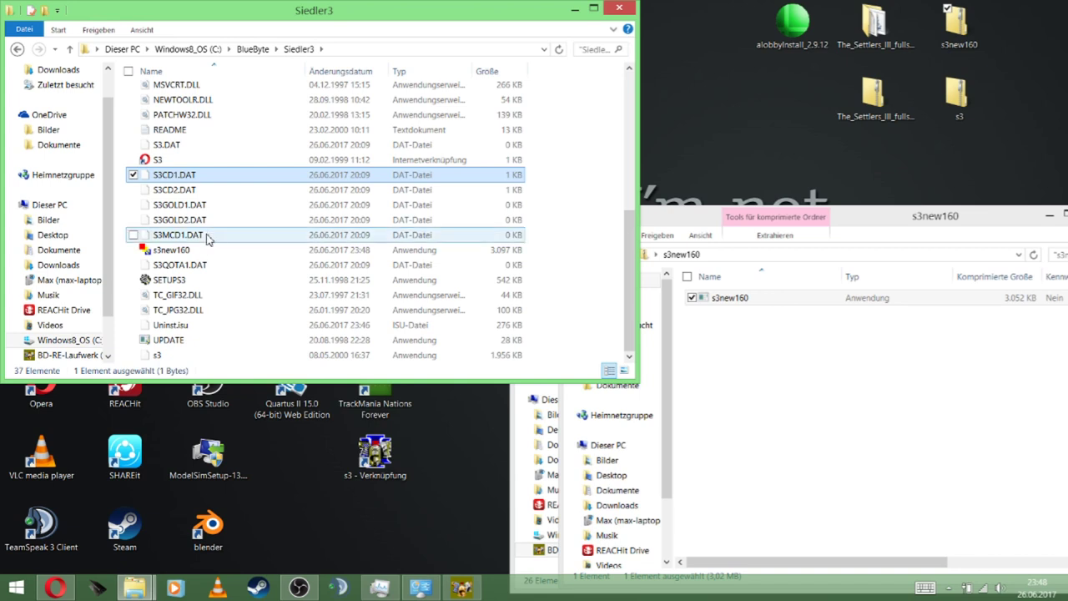
left_click(195, 354)
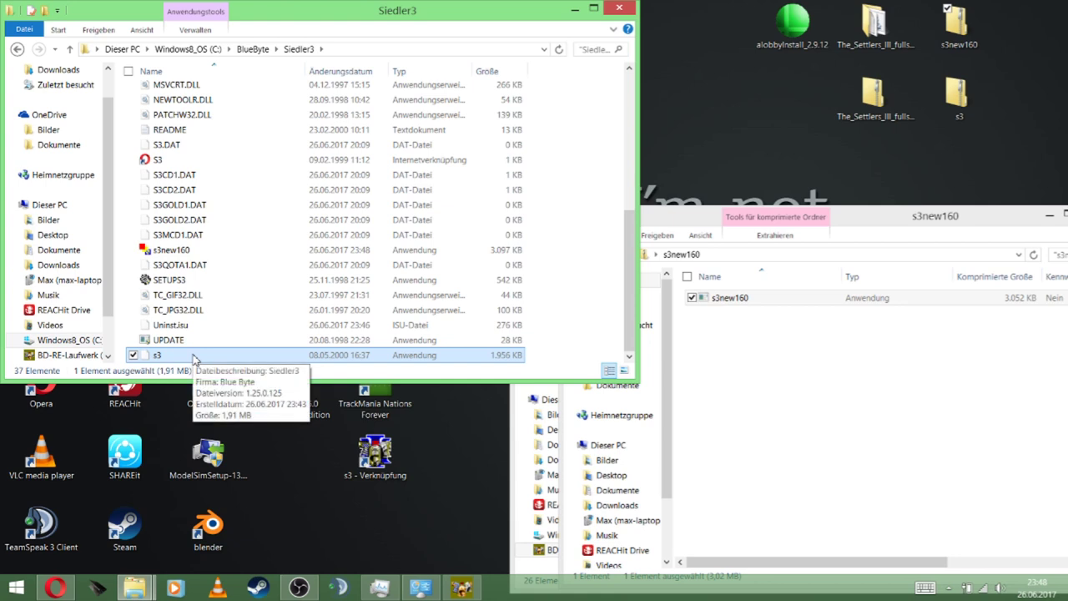
double_click(194, 356)
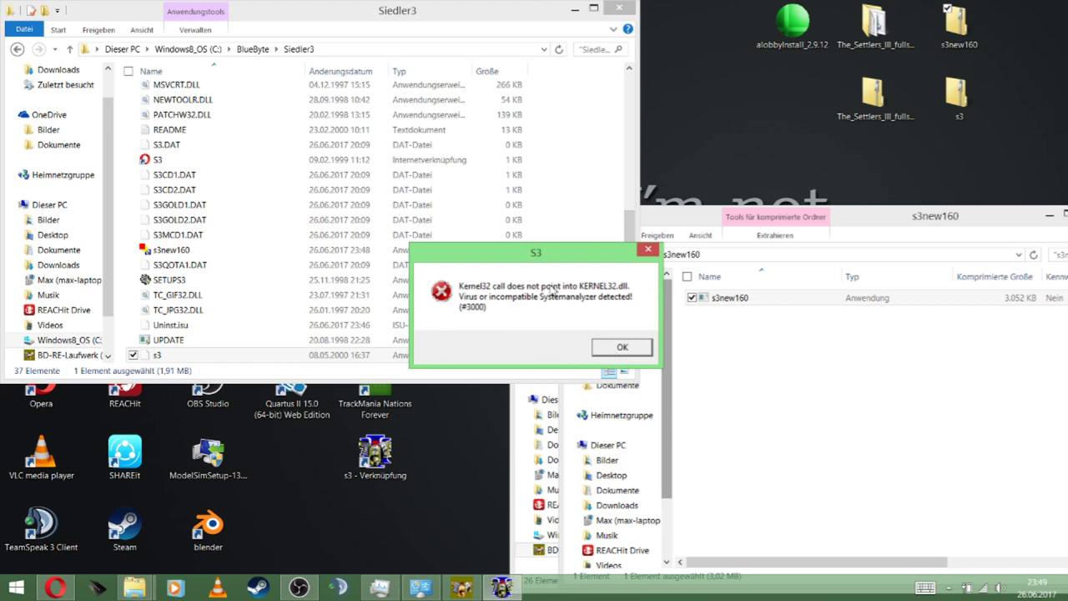
left_click(621, 346)
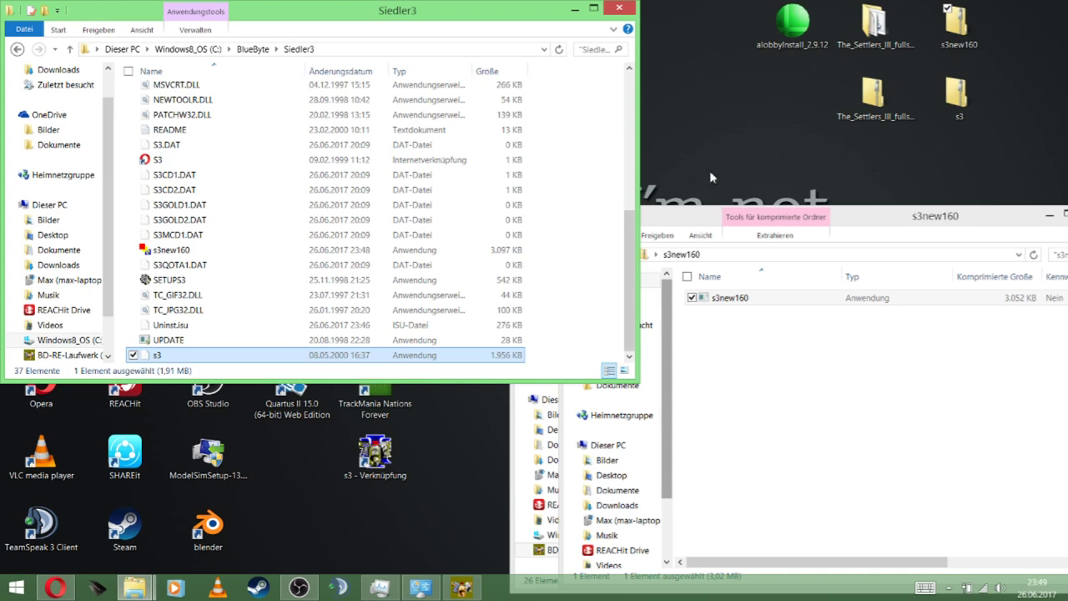
Copy s3.exe from the s3 zip into the Siedler3 folder, replacing the old file (now 3,752 KB)
double_click(951, 97)
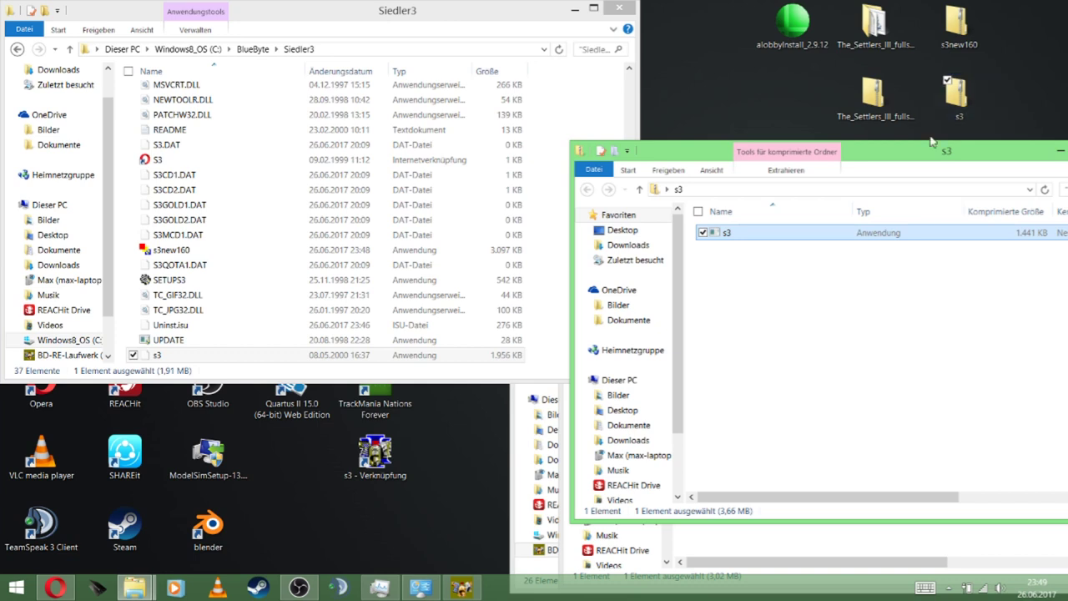
left_click_drag(904, 153, 894, 211)
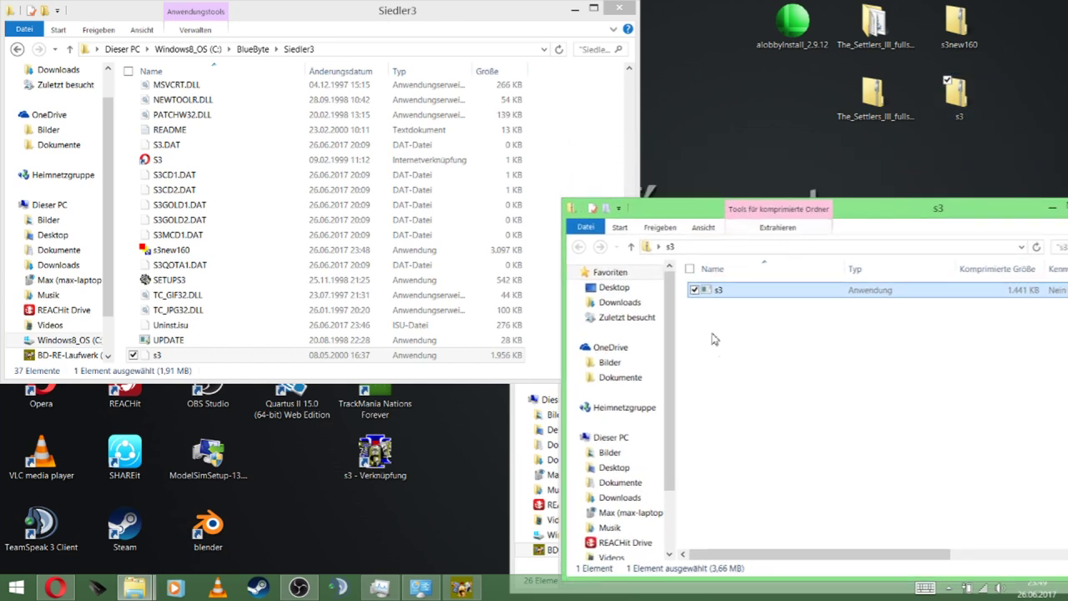
mouse_move(723, 293)
left_mouse_down()
mouse_move(358, 362)
mouse_move(267, 338)
mouse_move(282, 328)
mouse_move(624, 306)
mouse_move(719, 284)
left_mouse_up()
left_click_drag(754, 291, 353, 325)
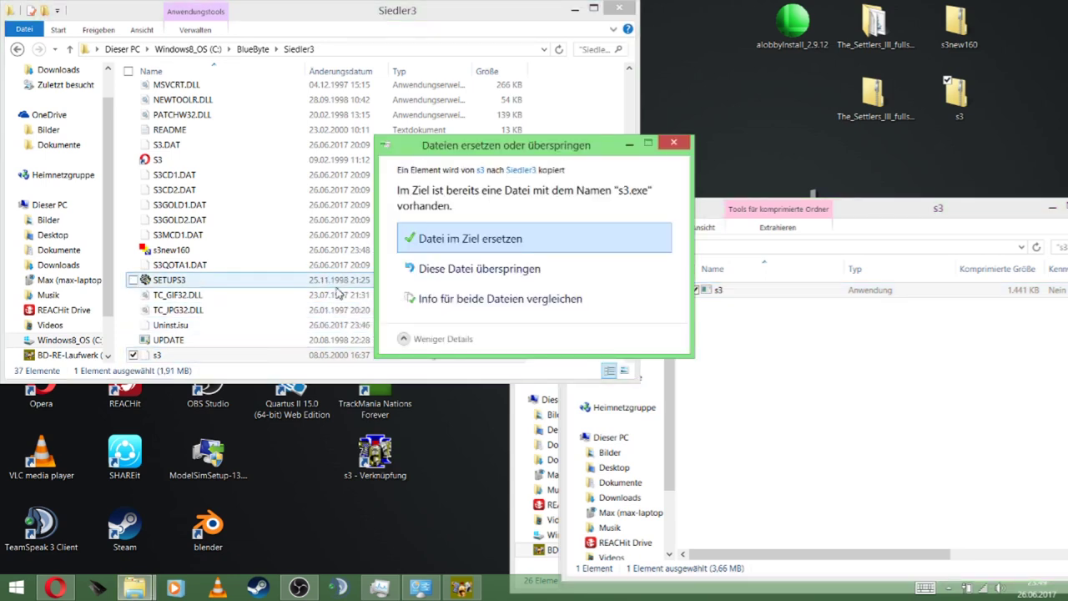
left_click(454, 240)
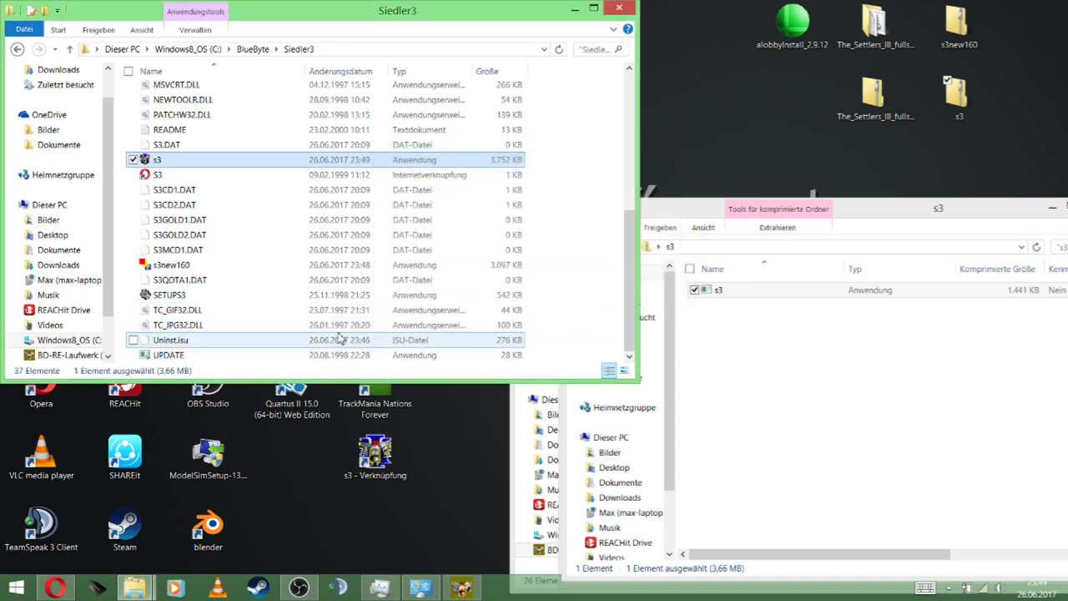
Launch the patched s3.exe and run the GFX-File converter's graphics conversion
double_click(262, 166)
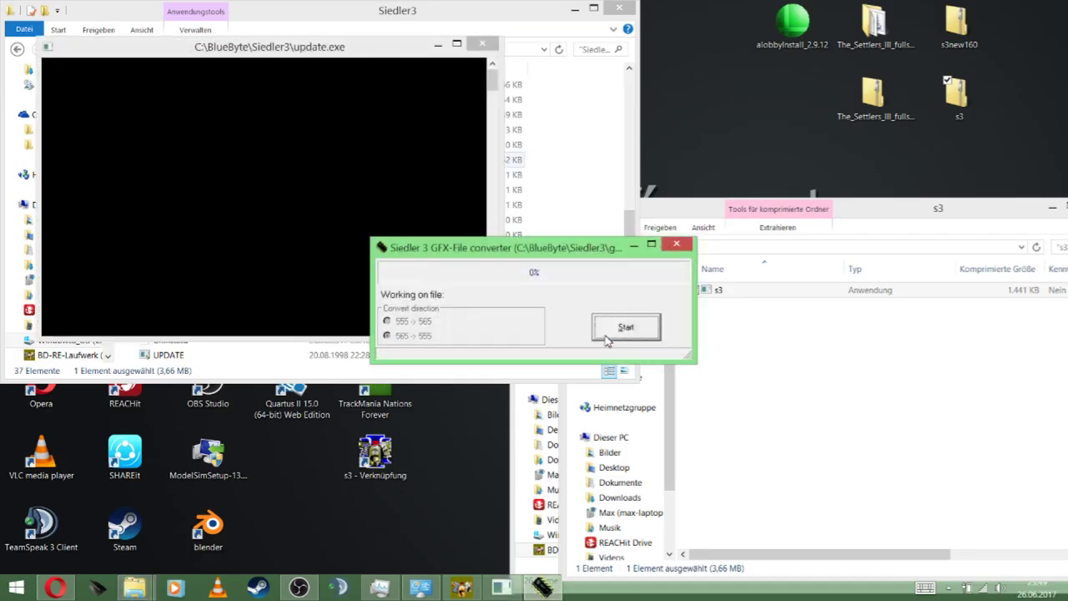
left_click(605, 336)
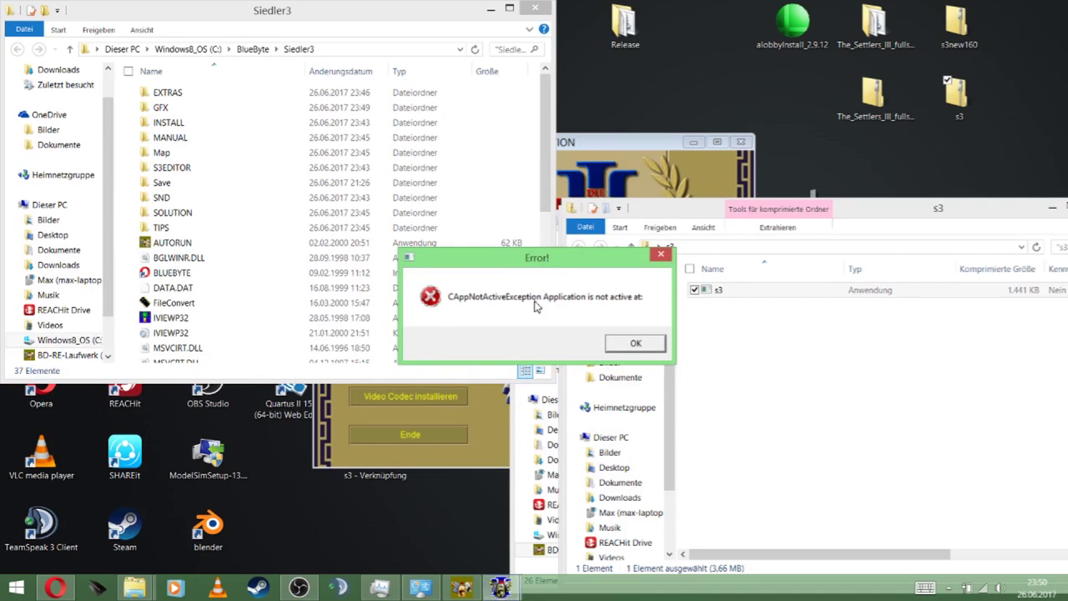
Dismiss the CAppNotActiveException error and start 'DIE SIEDLER III' from the Gold Edition launcher
key("Return")
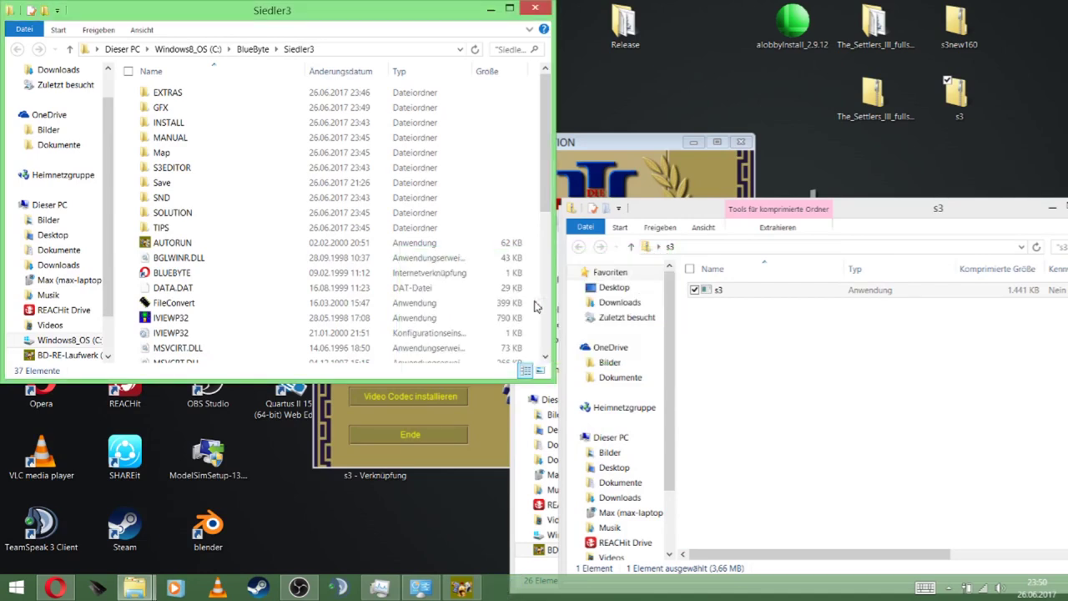
left_click(599, 143)
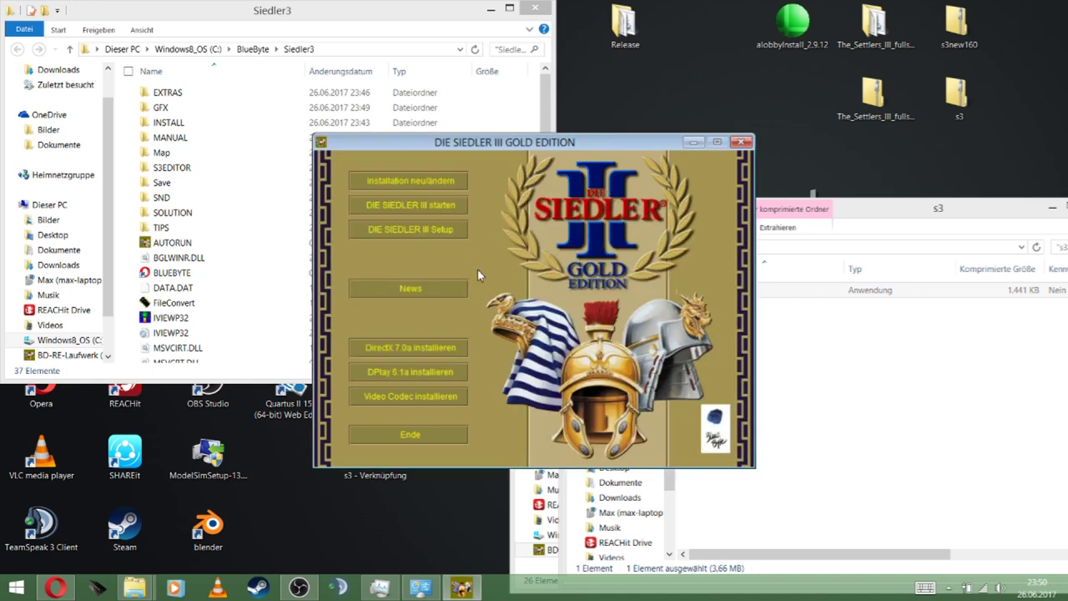
left_click(427, 217)
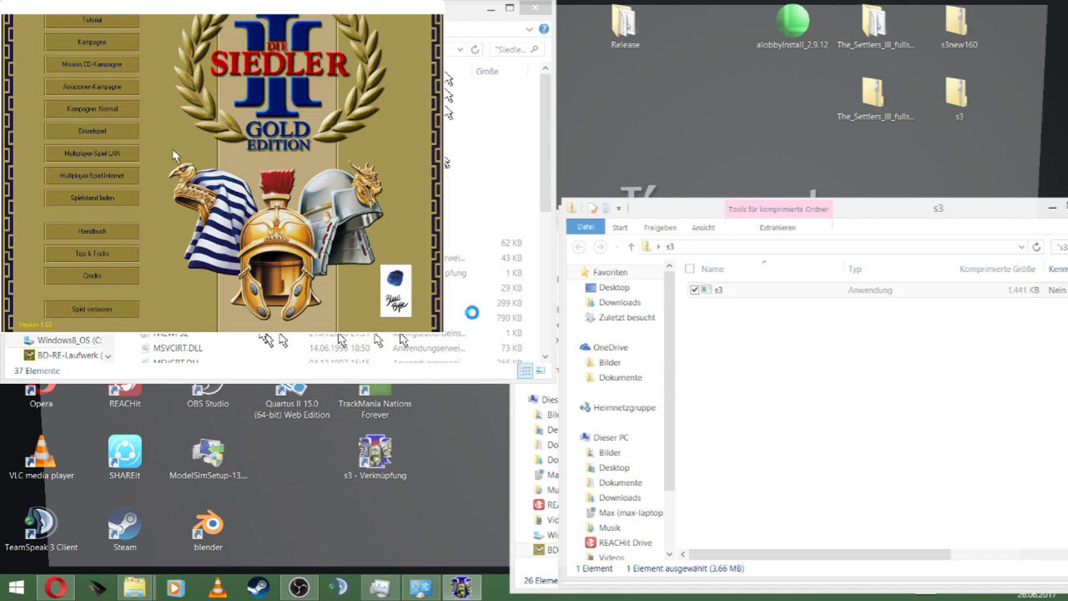
Quit the game, check The_Settlers_III_fullscreen_border folder, then minimize it and move Siedler3 aside
left_click(91, 310)
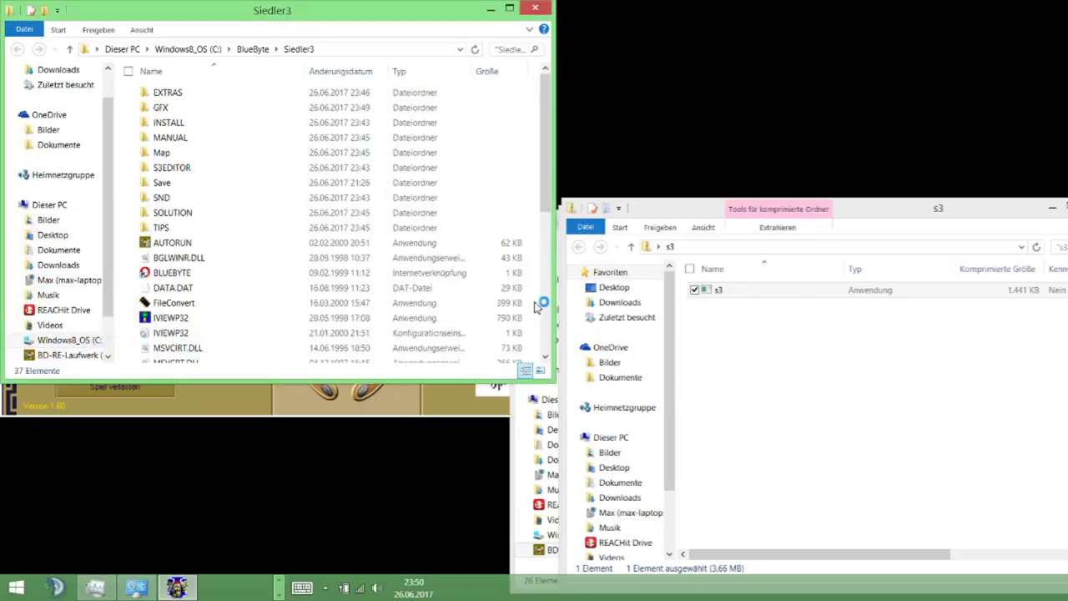
double_click(864, 11)
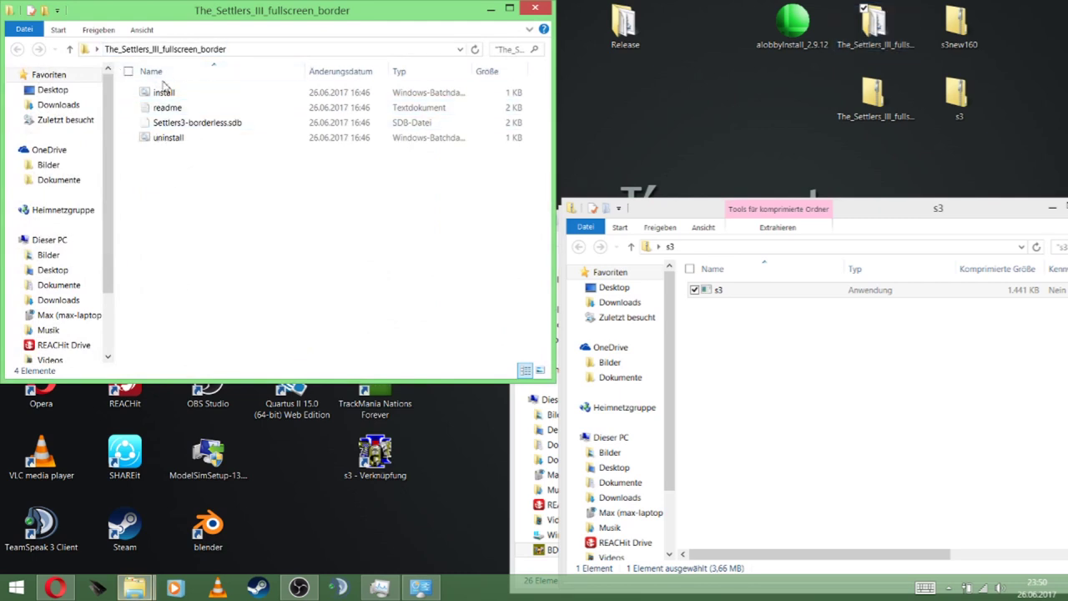
left_click(490, 10)
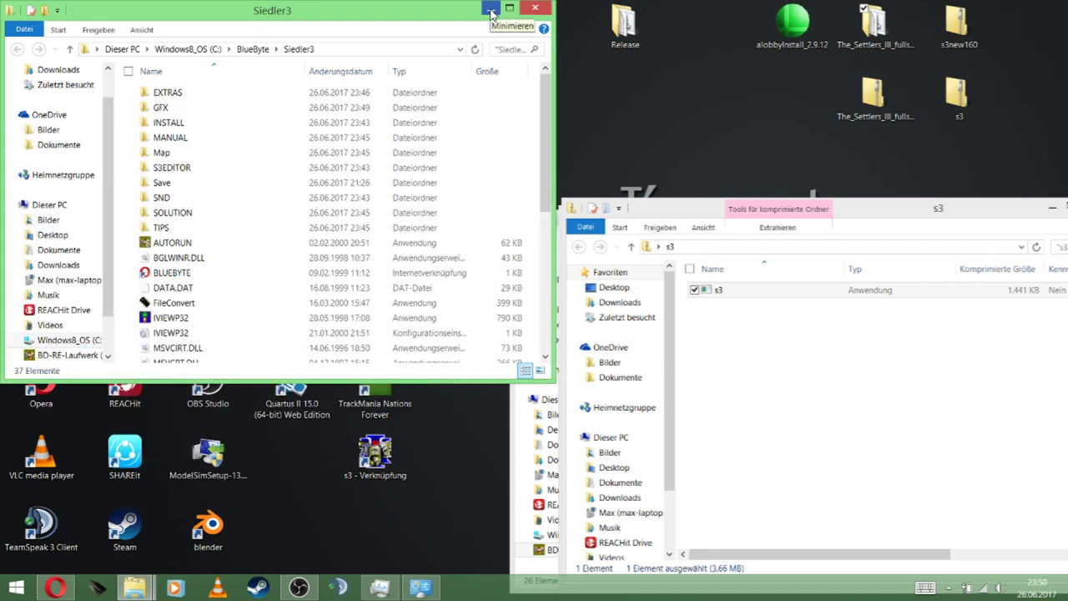
left_click_drag(450, 12, 464, 135)
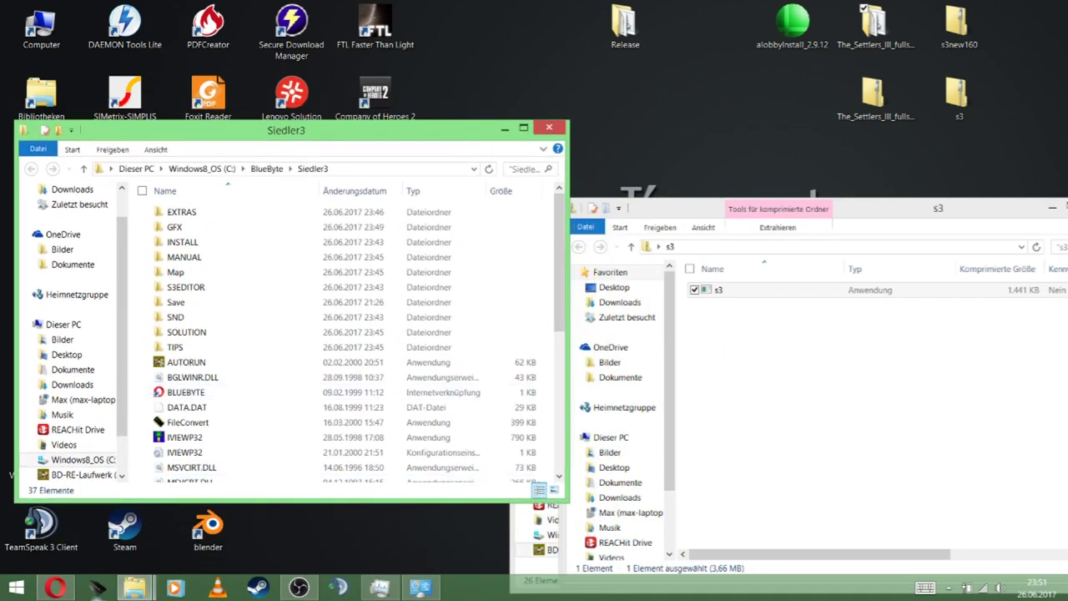
View the Siedler 3 Community aLobby page on lobby.siedler3.net in Opera, then minimize Opera
left_click(53, 589)
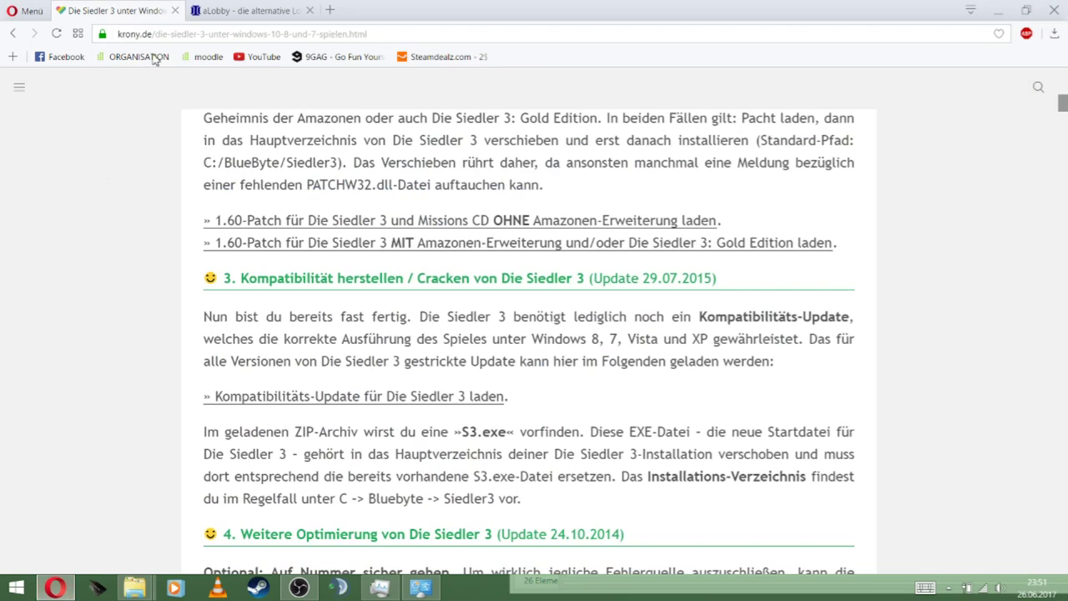
left_click(236, 16)
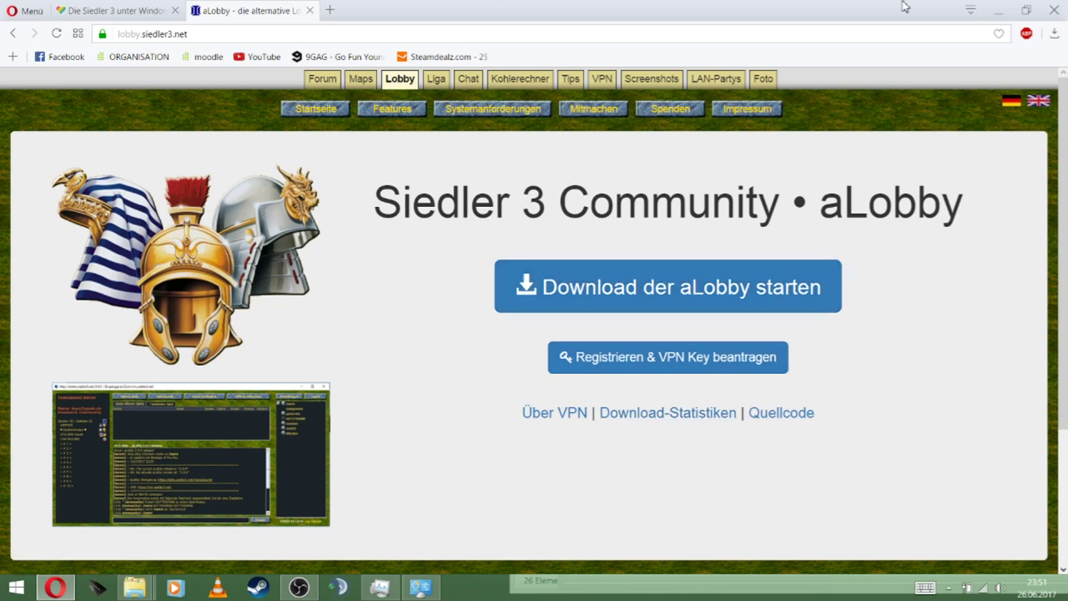
left_click(997, 10)
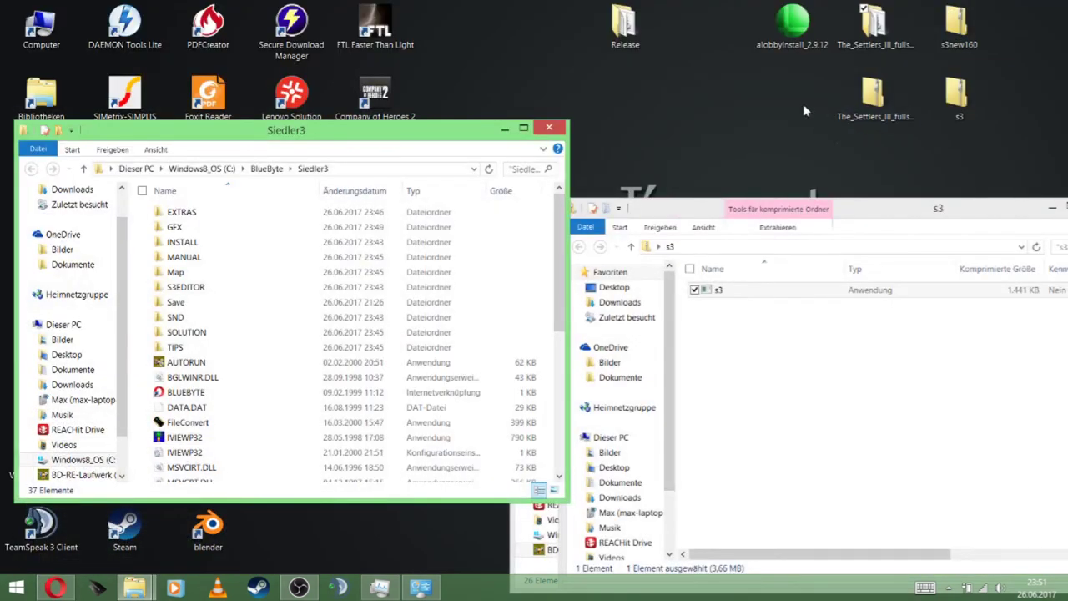
Run alobbyInstall_2.9.12 in German, accept the license and default components, and start installing
double_click(784, 30)
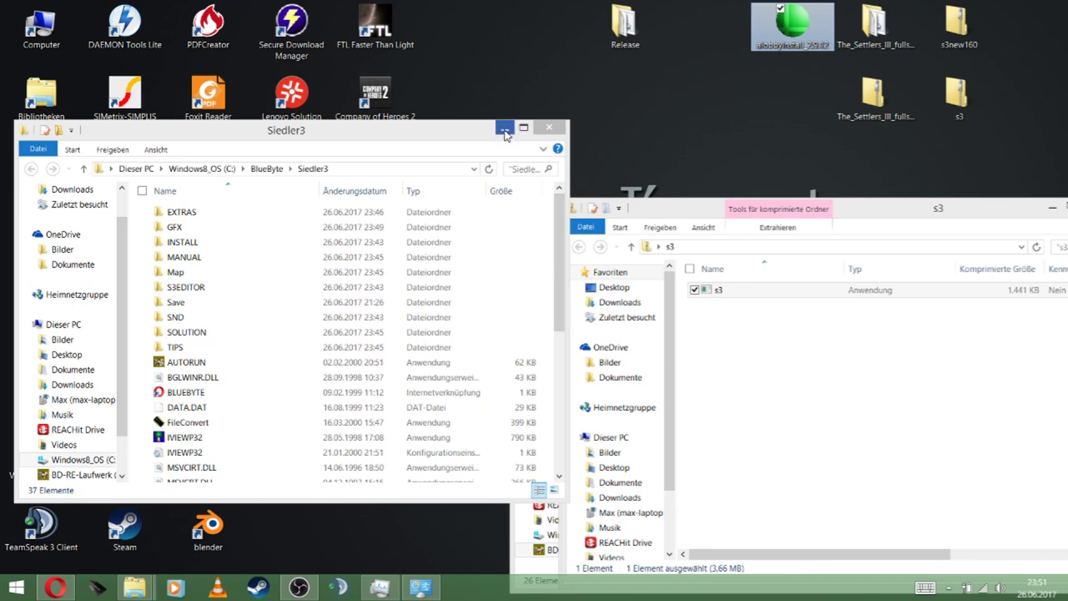
left_click_drag(468, 141, 391, 280)
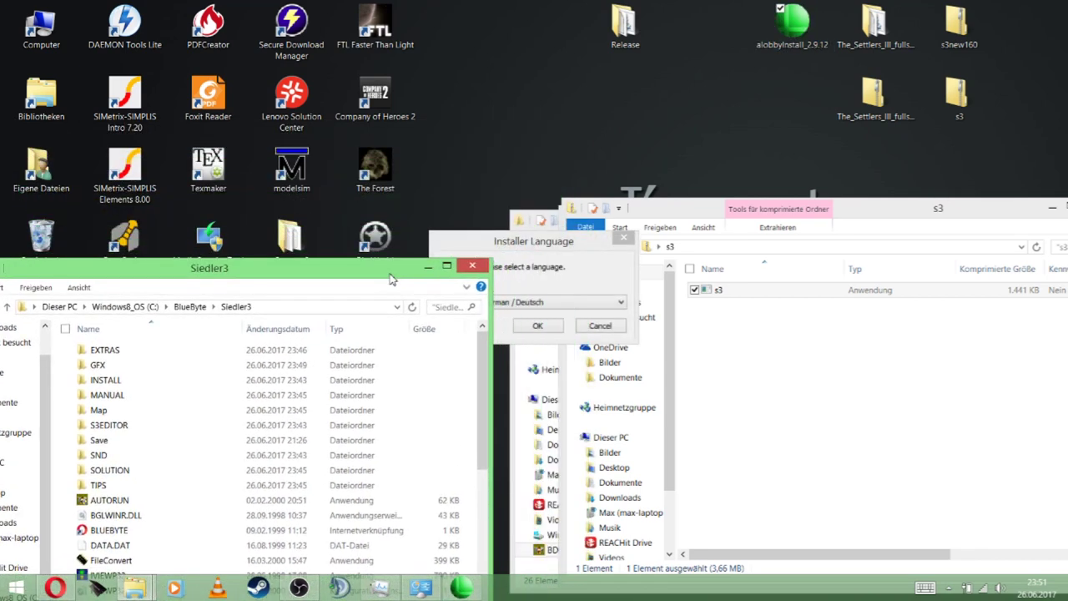
left_click(537, 326)
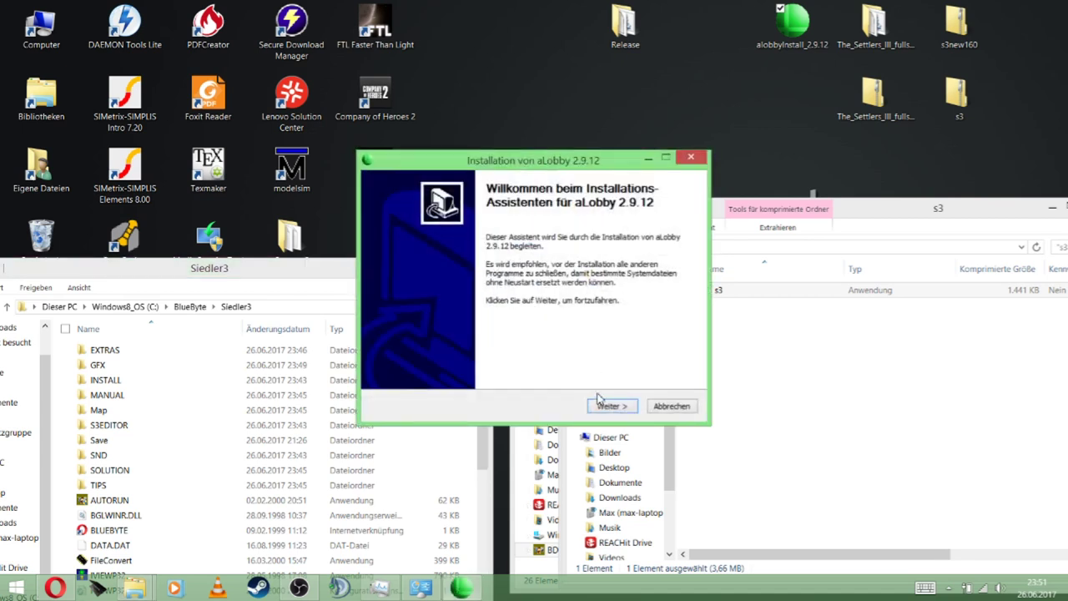
left_click(600, 404)
left_click(599, 406)
left_click(599, 407)
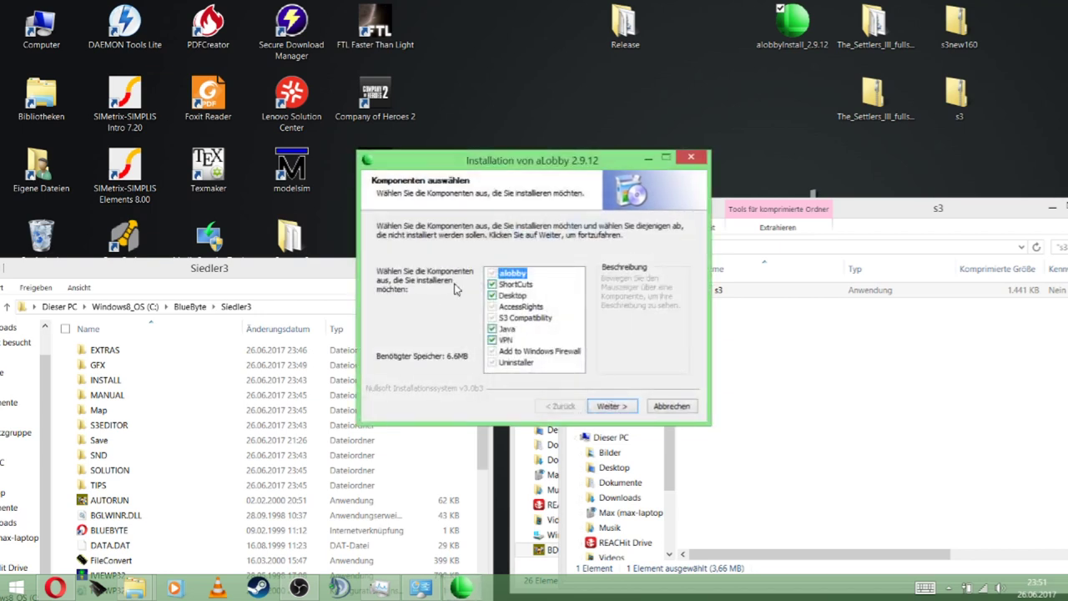
left_click(606, 406)
left_click(603, 408)
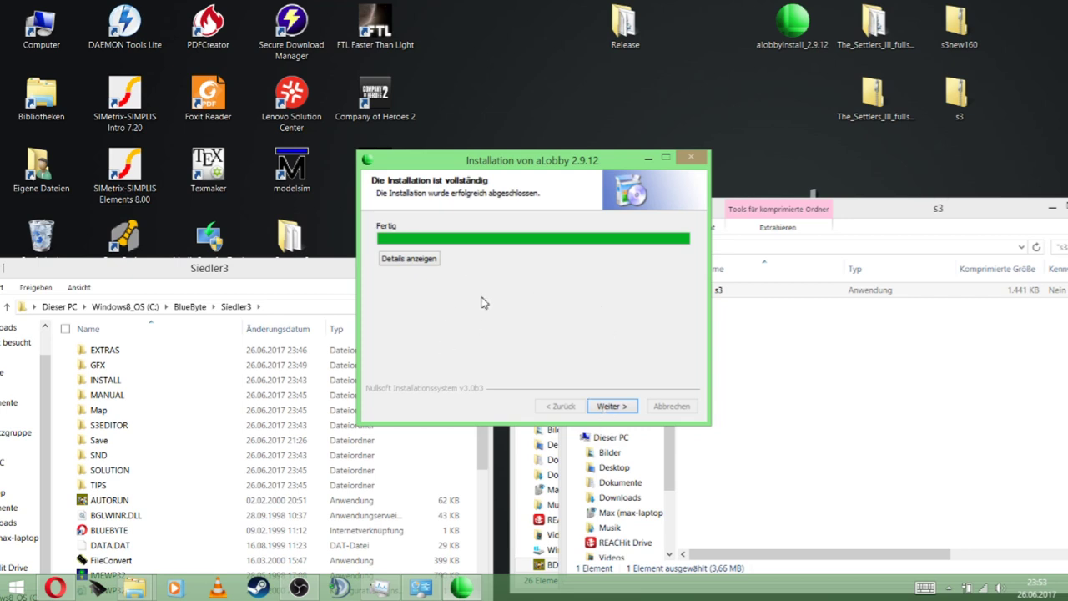
Finish the installer with 'aLobby 2.9.12 ausführen' left checked so aLobby launches
left_click(621, 412)
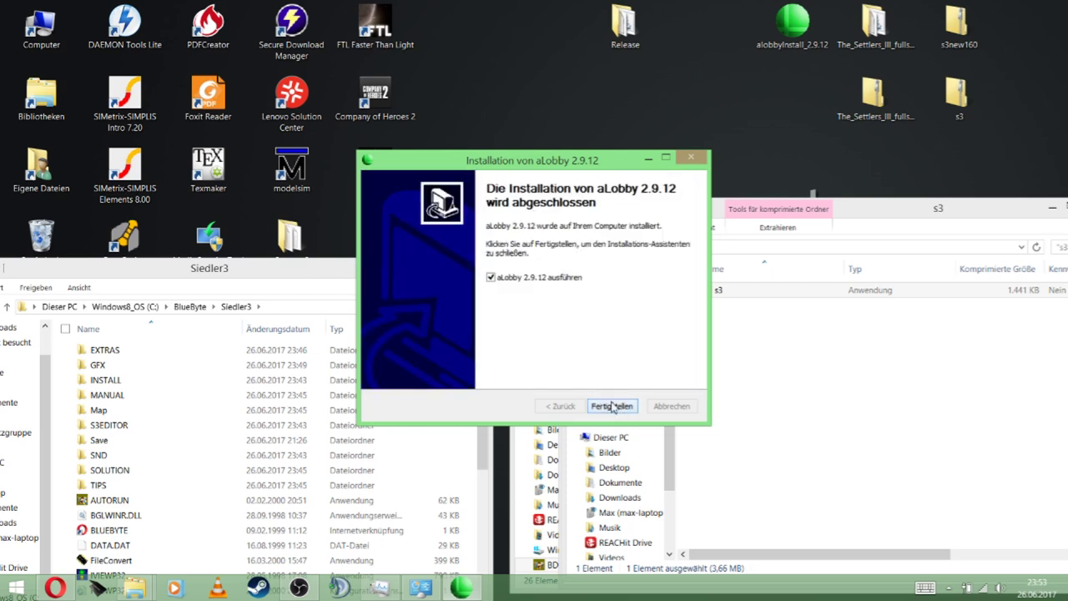
left_click(611, 407)
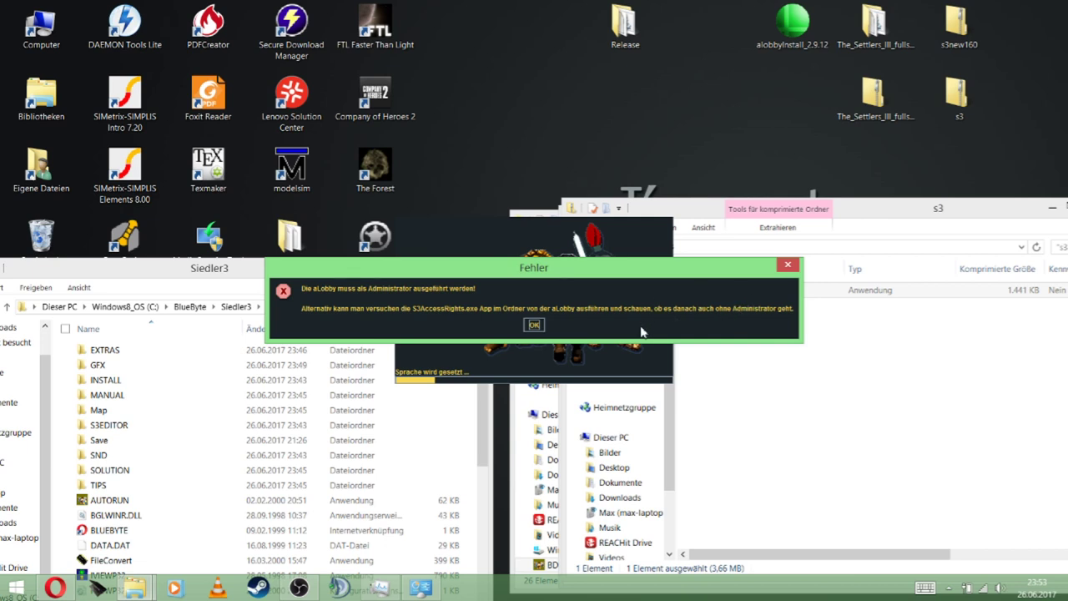
OK the aLobby 'run as administrator' Fehler dialog and minimize the Siedler3 folder window
left_click(533, 326)
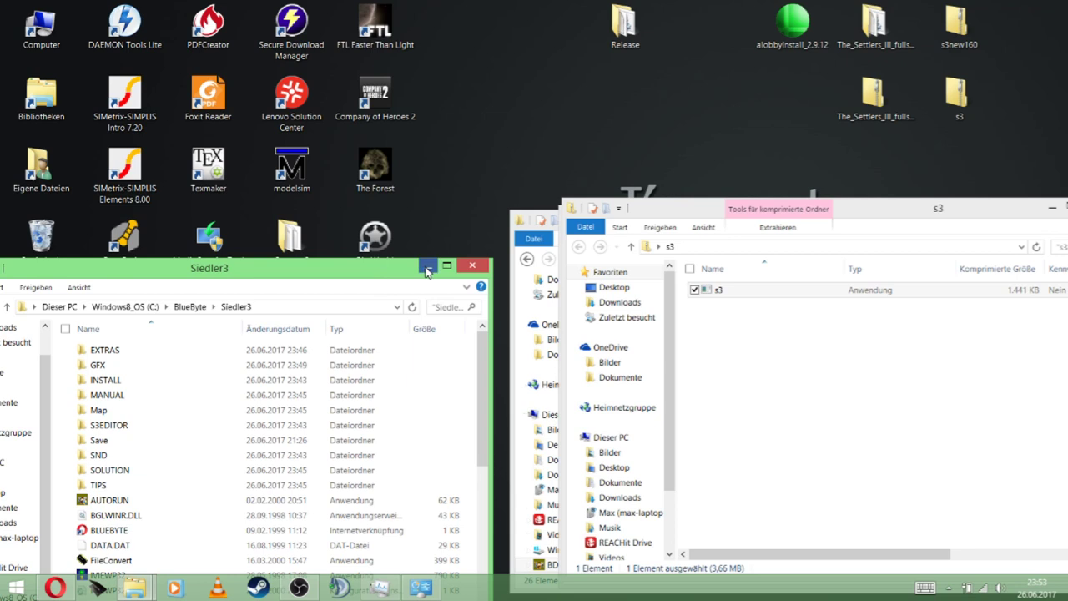
left_click(426, 267)
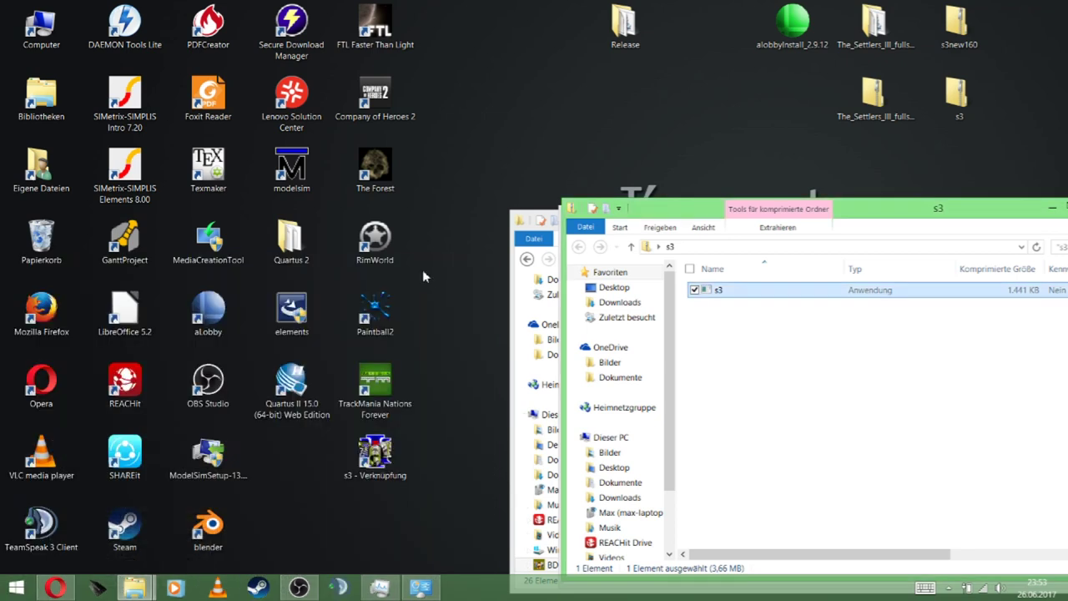
In the aLobby shortcut's Eigenschaften > Erweitert, enable 'Als Administrator ausführen', then apply and confirm
right_click(205, 315)
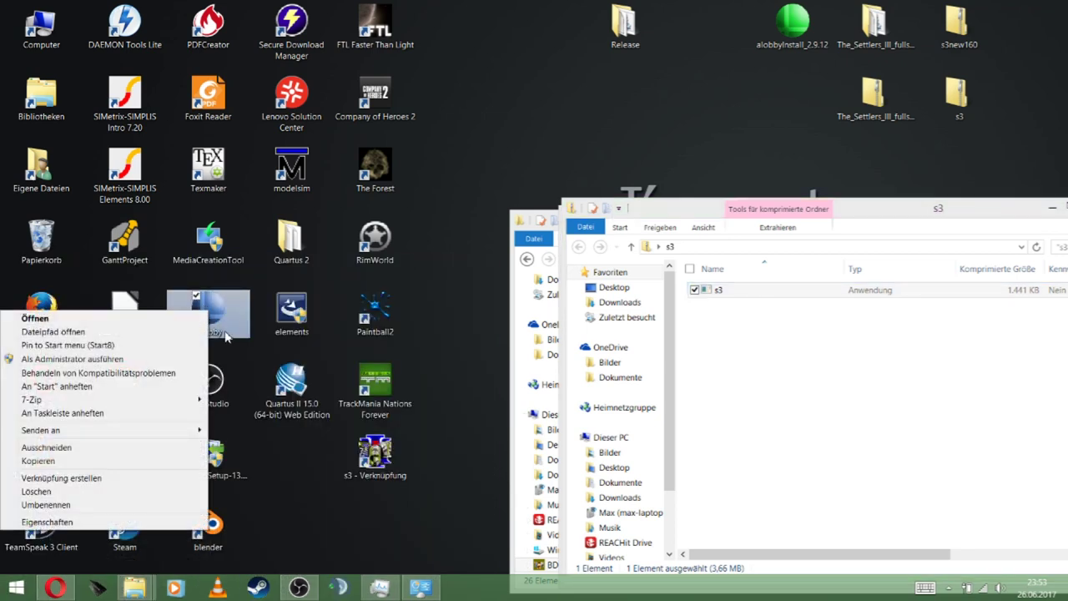
left_click(405, 294)
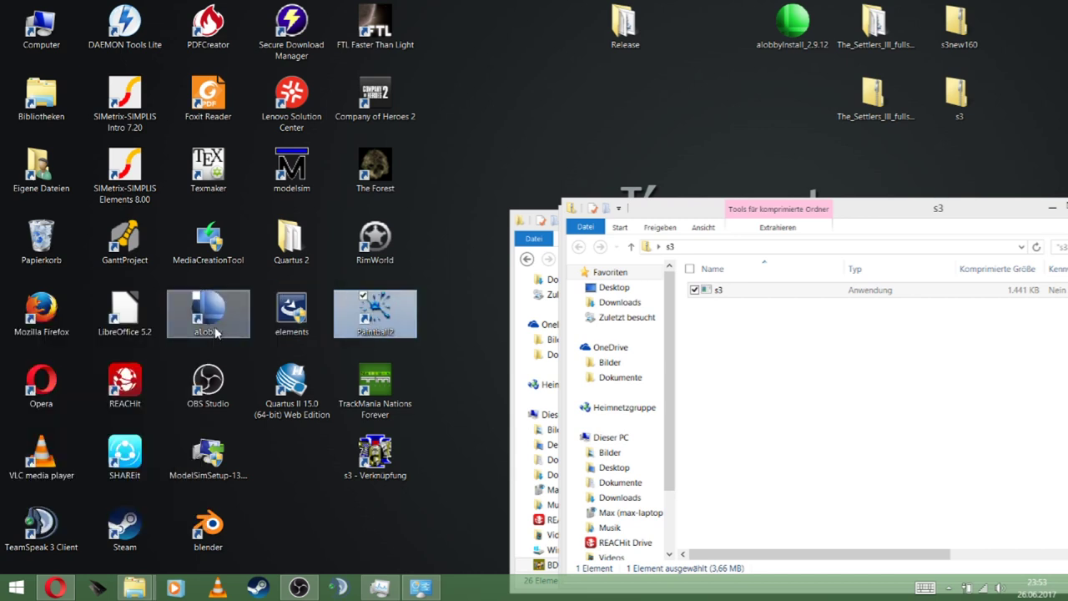
right_click(217, 324)
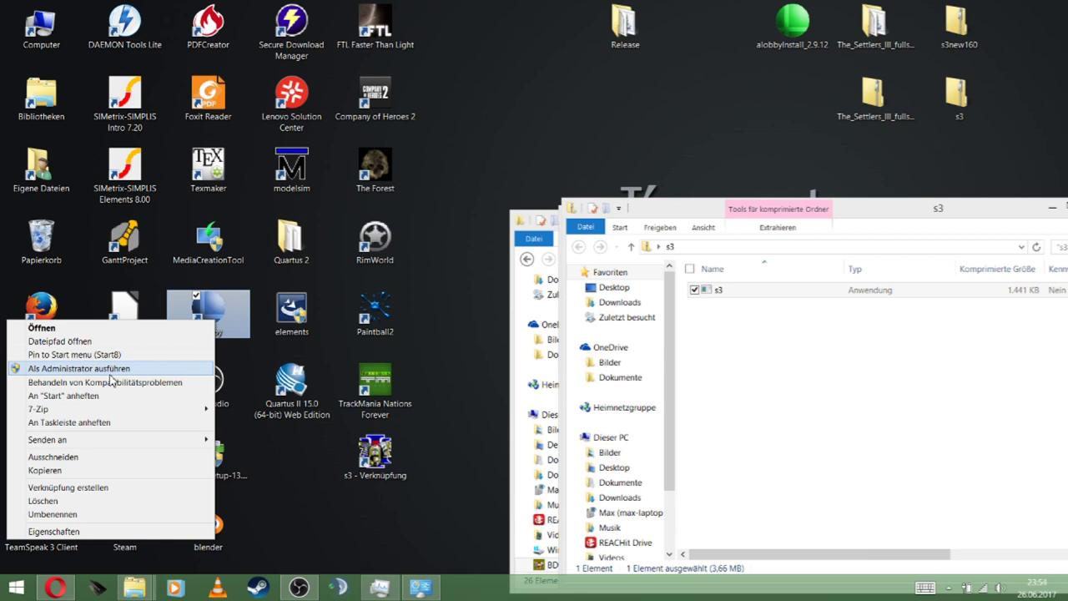
left_click(119, 534)
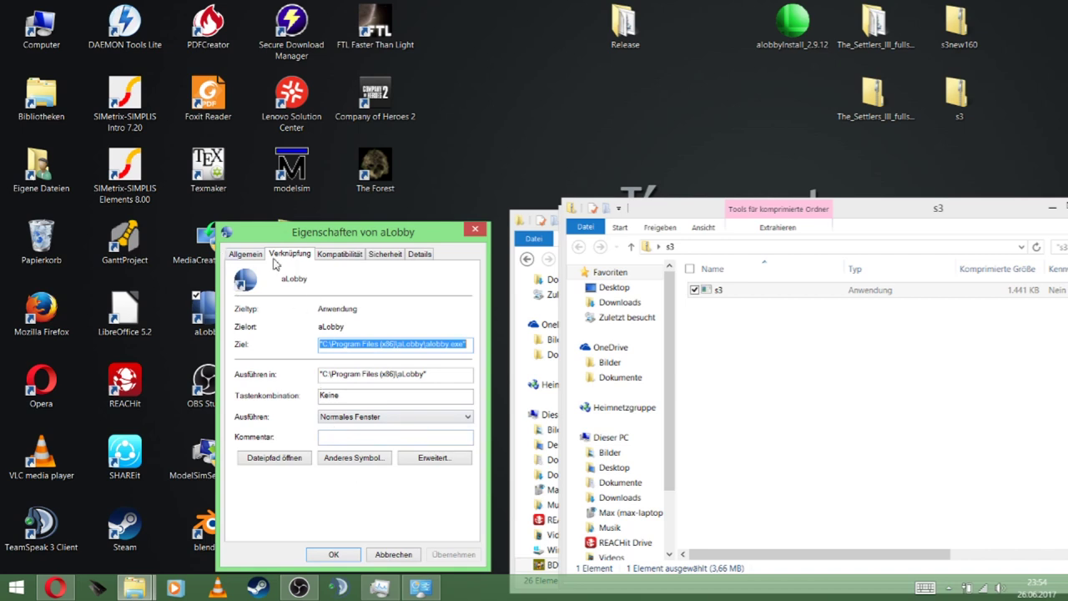
left_click(413, 461)
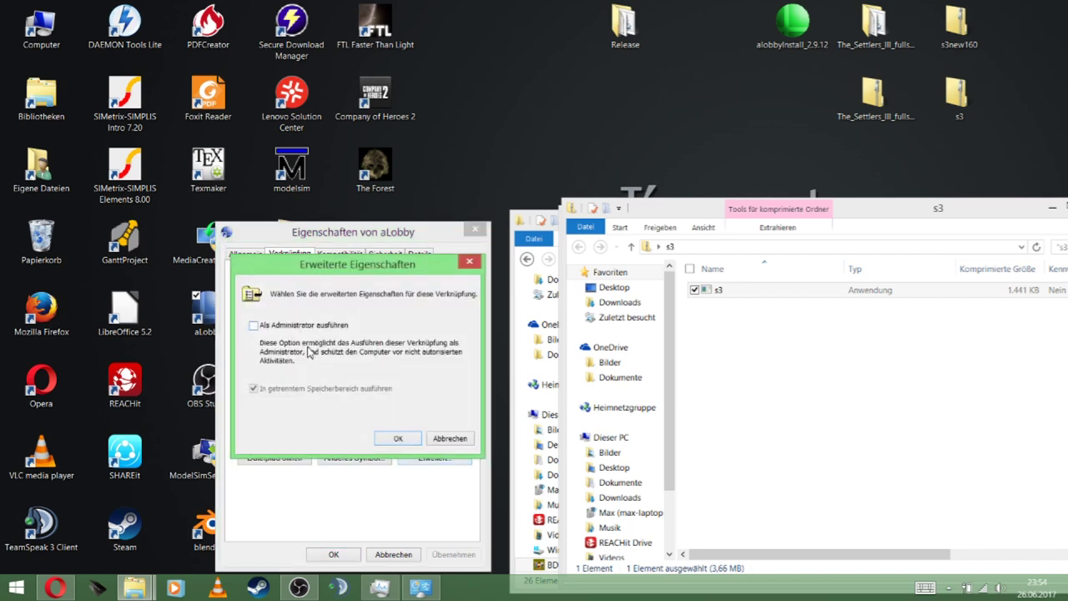
left_click(398, 437)
left_click(454, 555)
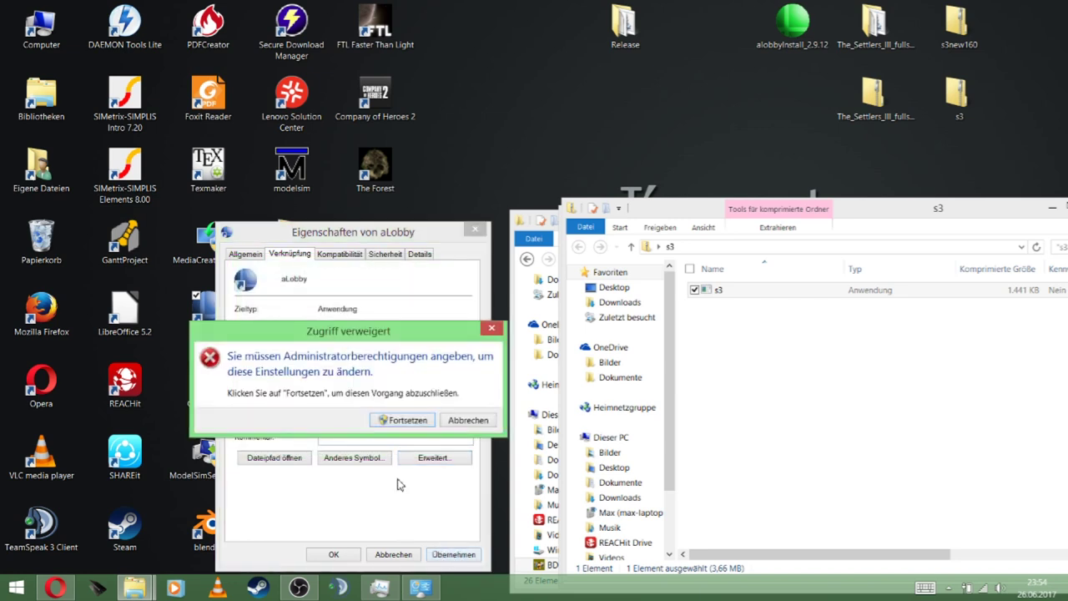
left_click(406, 421)
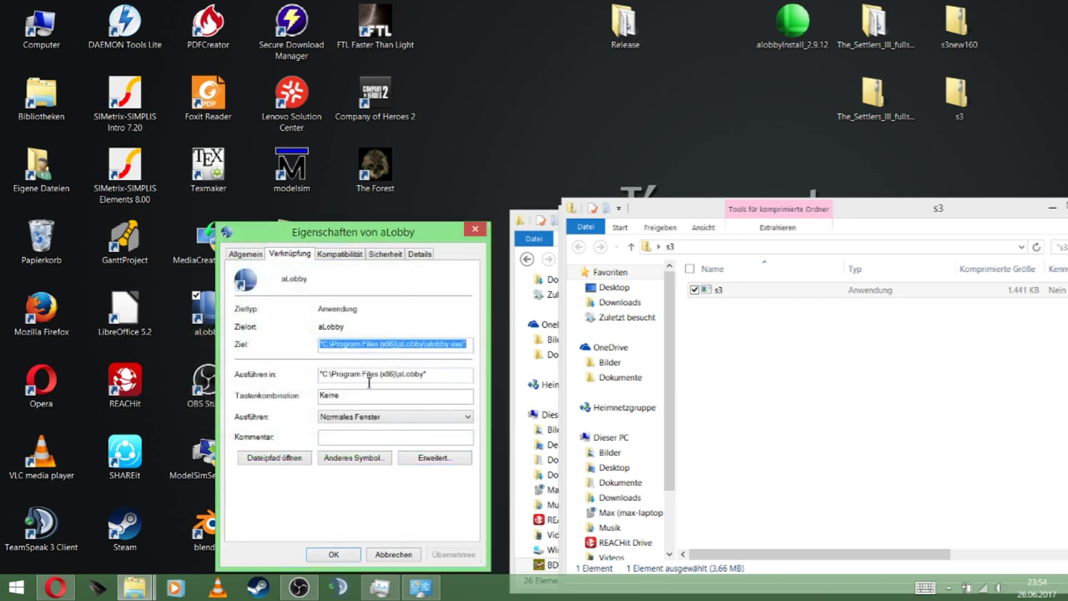
left_click(333, 554)
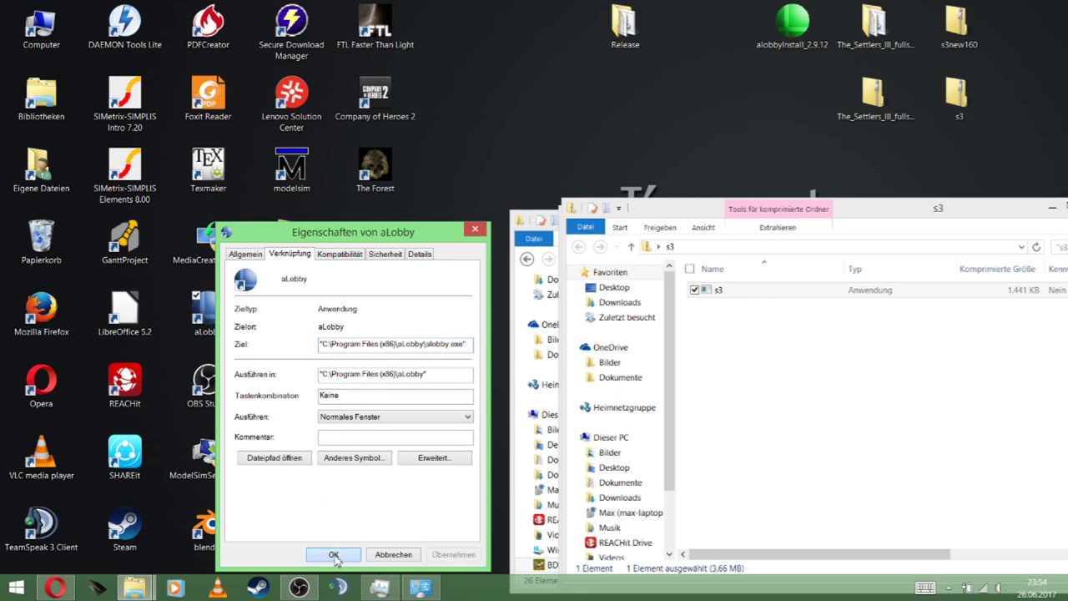
left_click(363, 479)
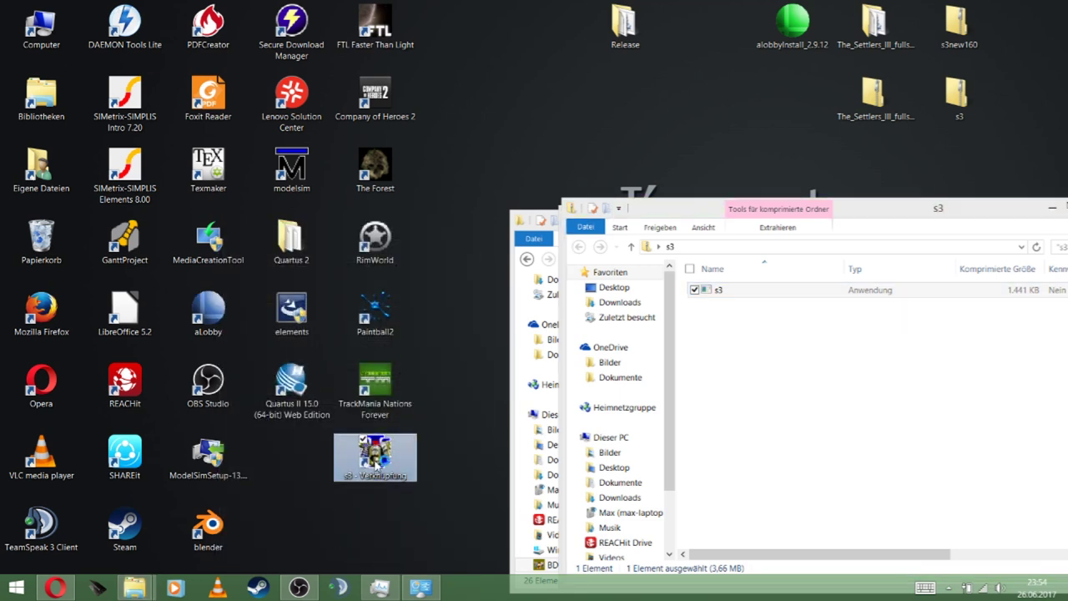
Launch Siedler III from 's3 - Verknüpfung', choose Spiel verlassen, and return to the Explorer windows
double_click(375, 465)
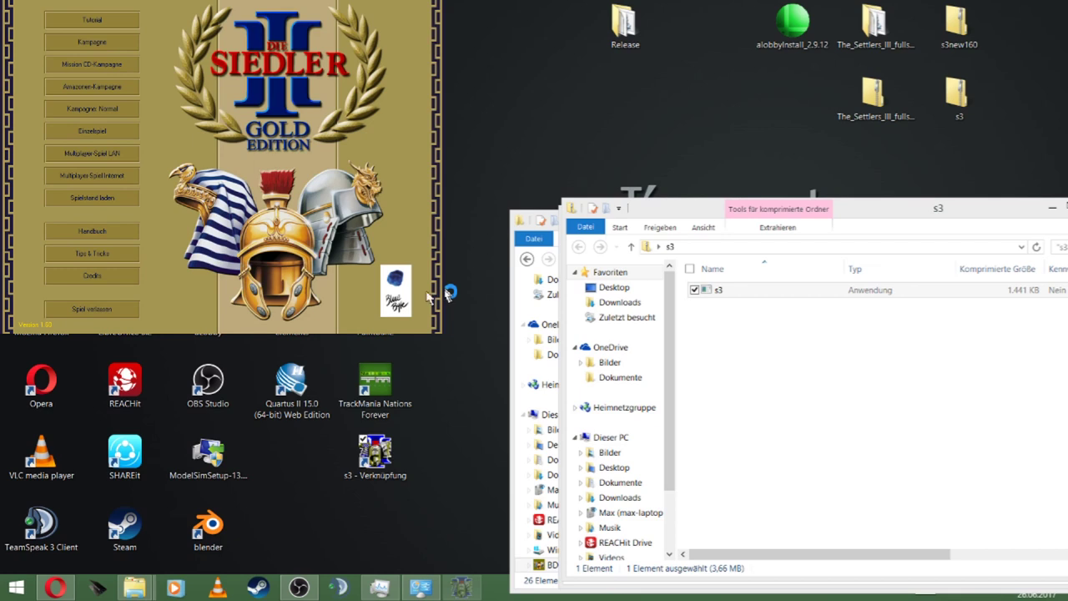
left_click(101, 313)
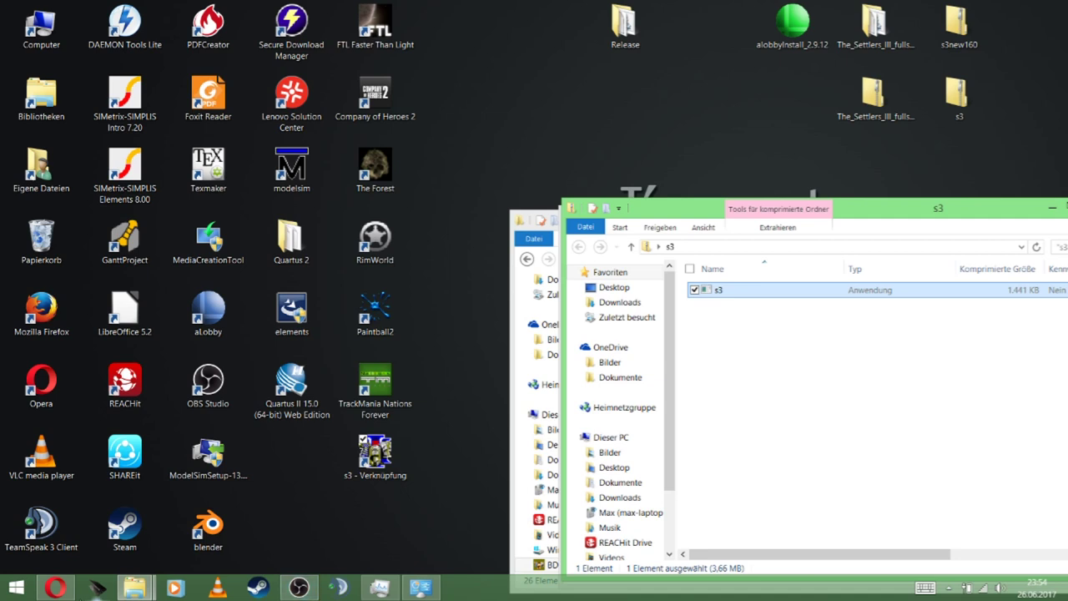
left_click(134, 590)
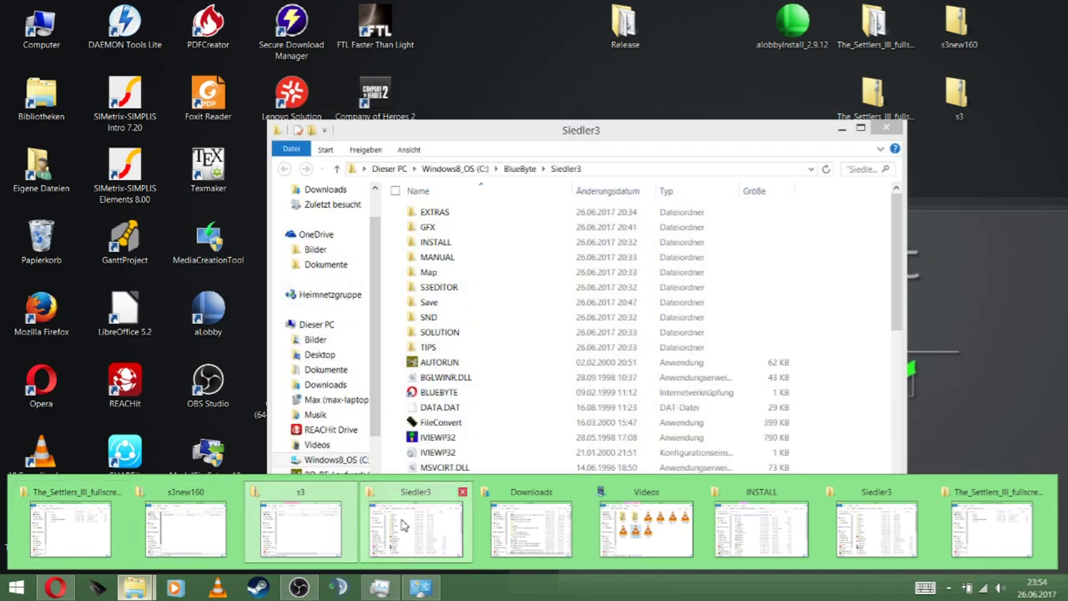
Bring the Siedler3 folder window forward and launch SETUPS3 from its file list
left_click(402, 524)
left_click(442, 423)
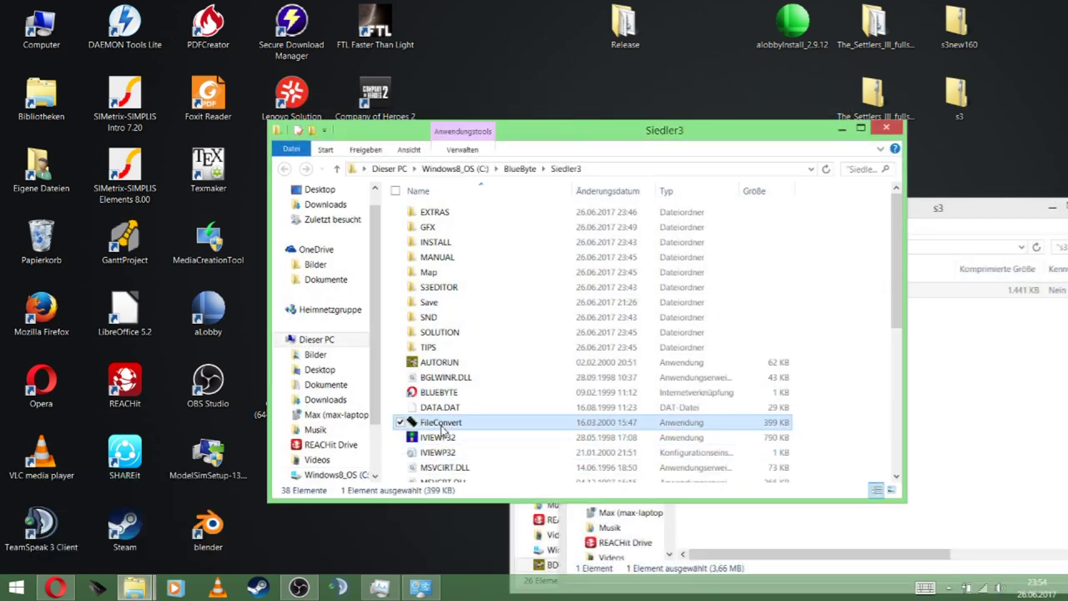
scroll(443, 428, "down", 5)
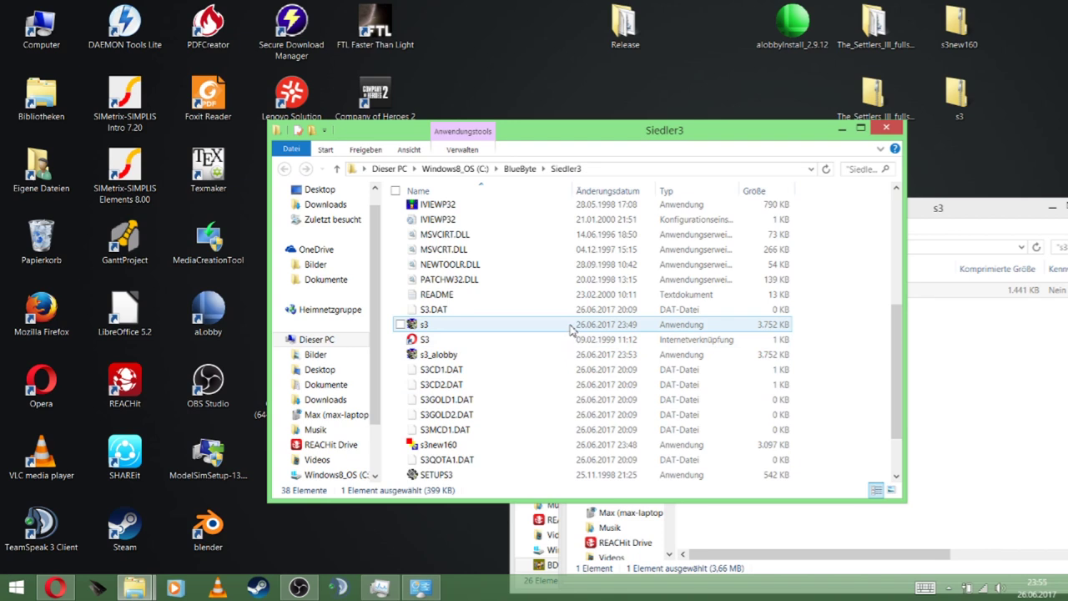
scroll(555, 362, "down", 2)
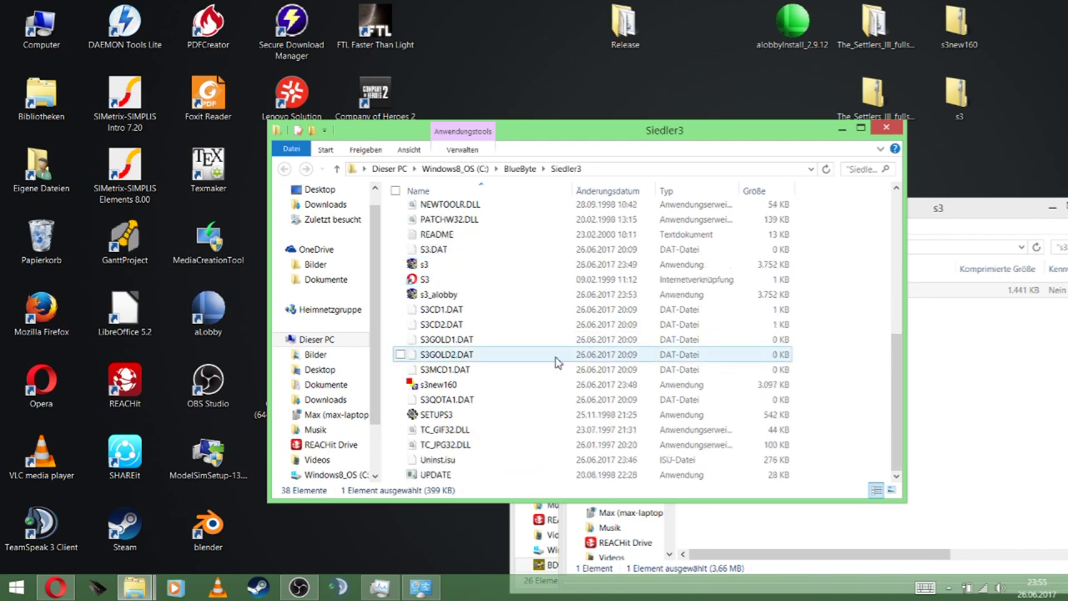
double_click(482, 421)
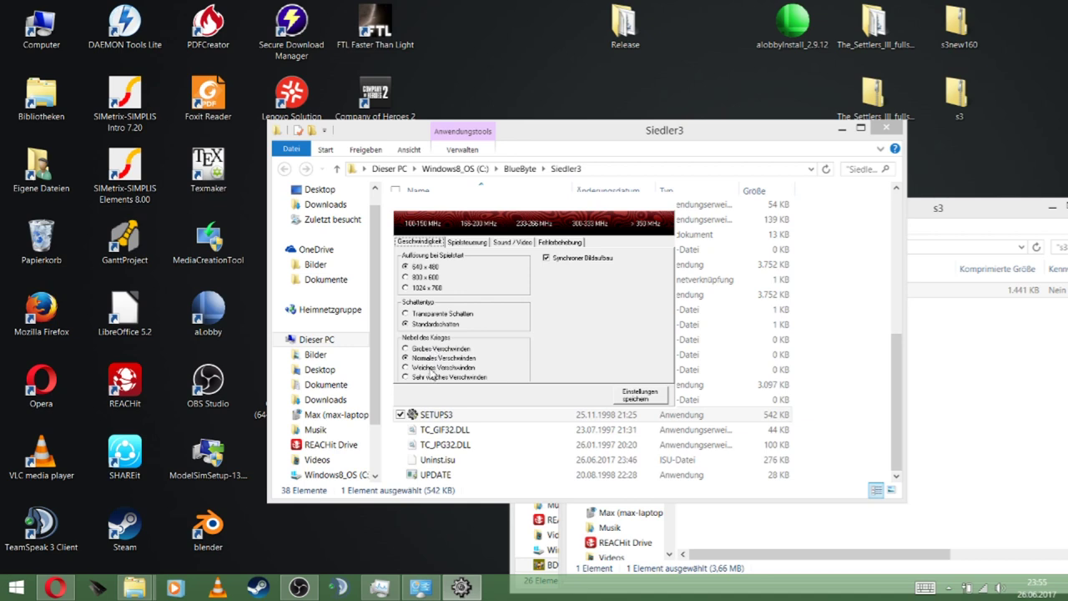
Look through the game-control, sound/video and troubleshooting settings, then return to speed and graphics
left_click(465, 241)
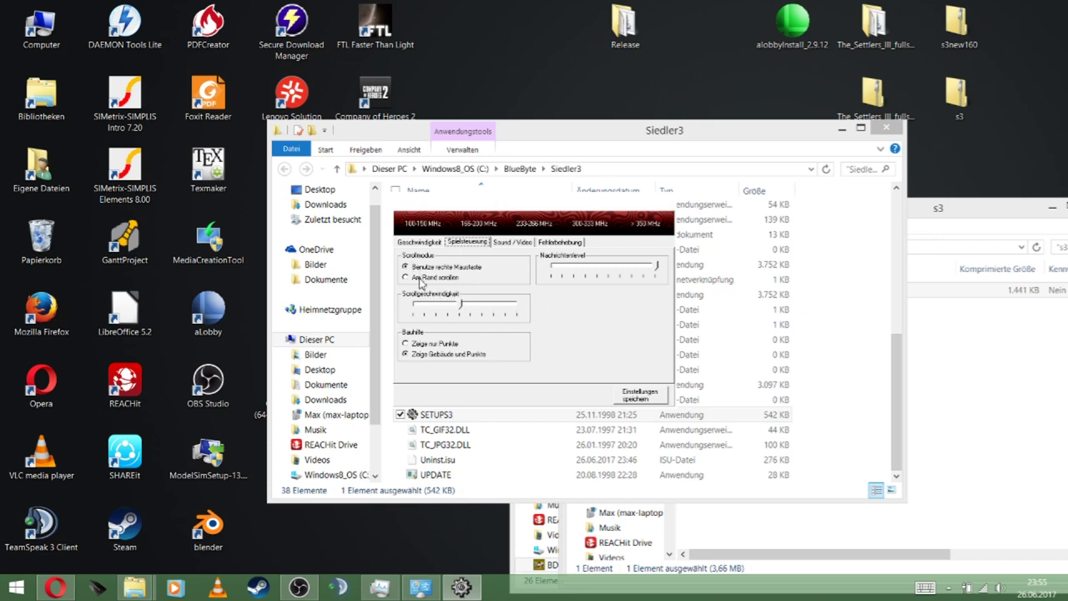
left_click(512, 242)
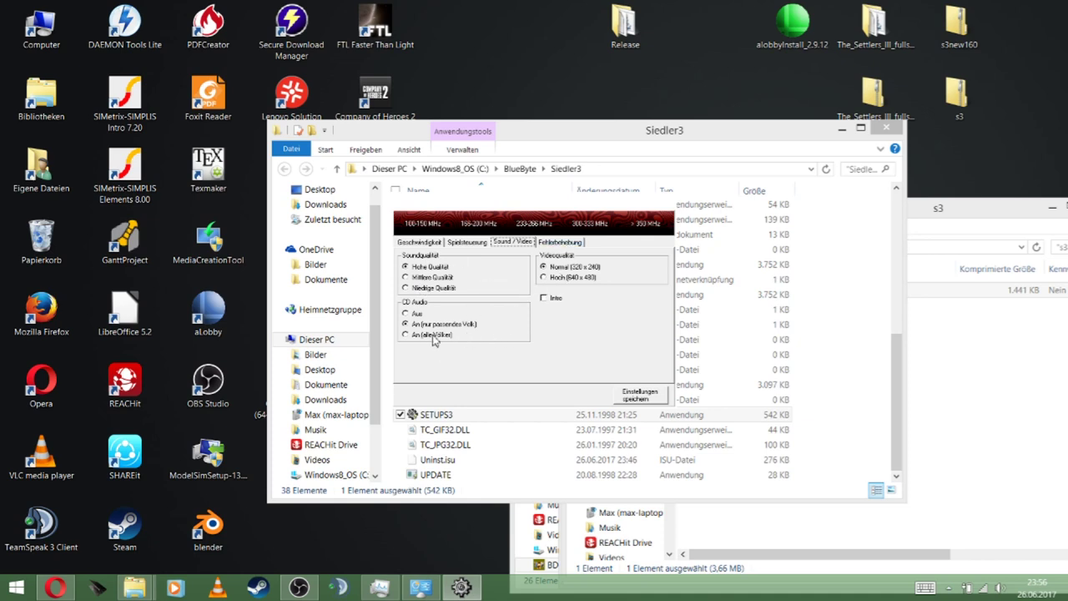
left_click(547, 242)
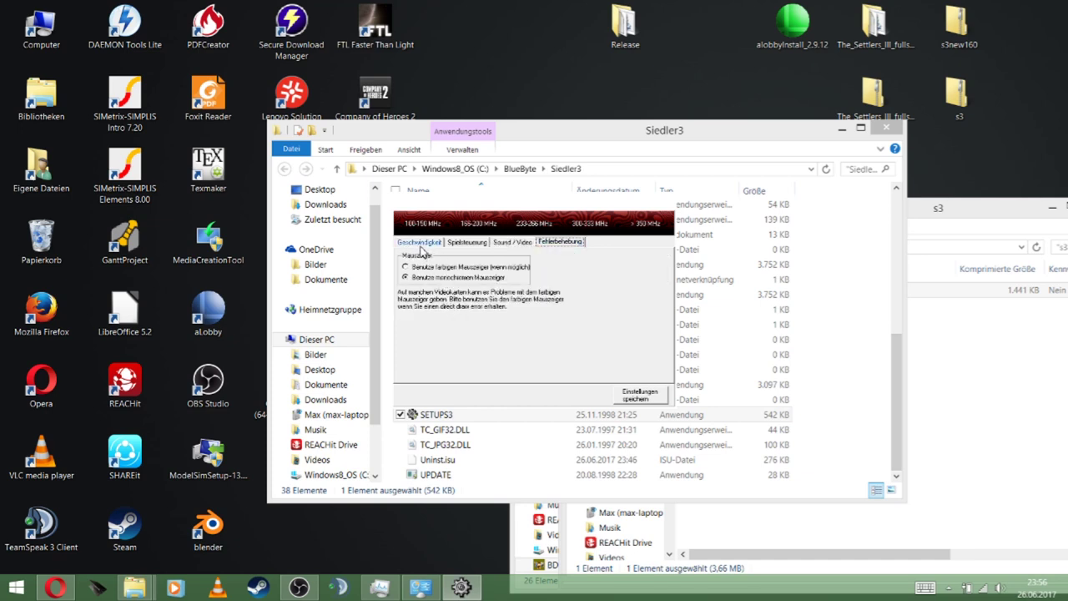
left_click(420, 246)
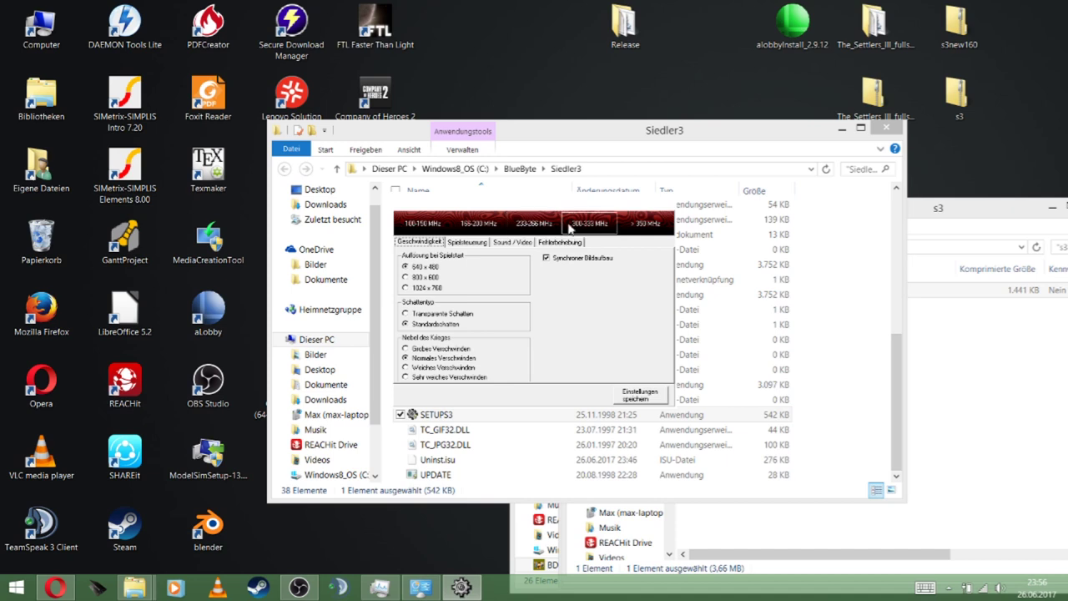
Try the 100-150 MHz performance preset, then settle on the > 350 MHz preset
left_click(641, 228)
left_click(422, 223)
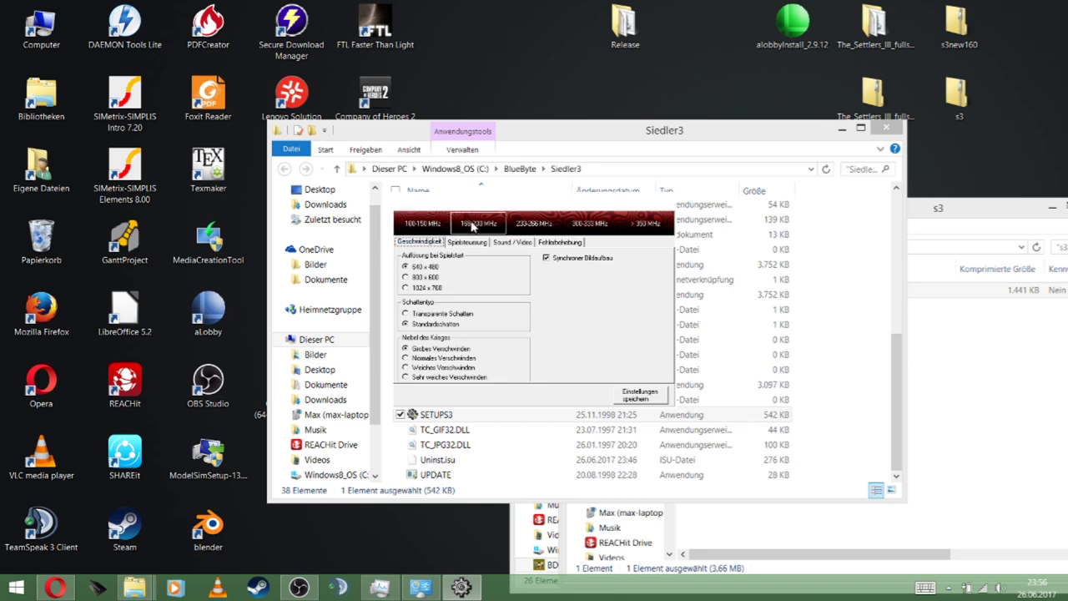
left_click(644, 223)
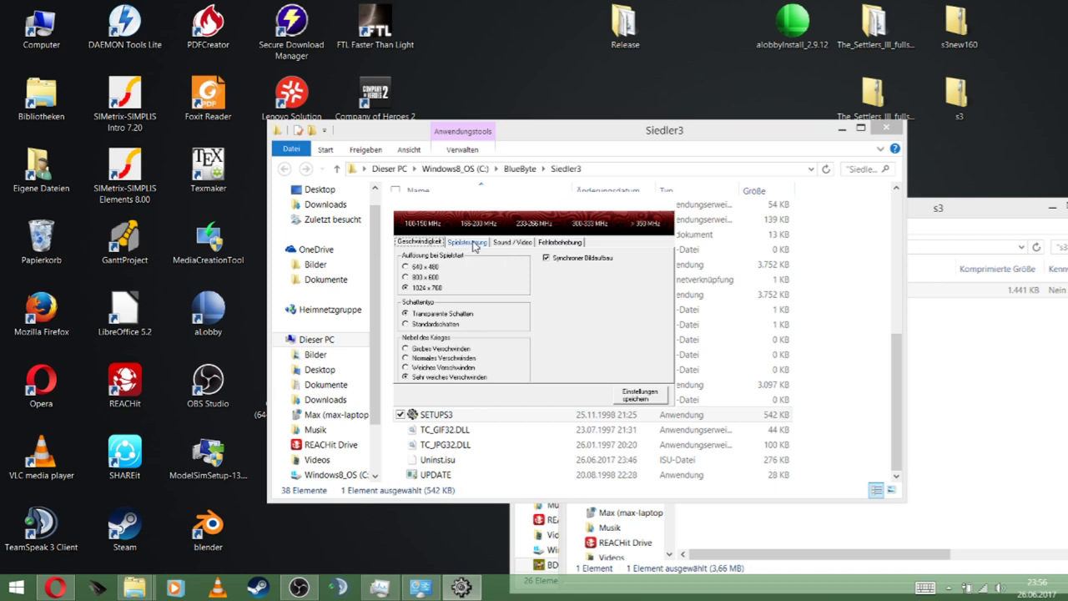
Enable the Intro video in the sound and video settings
left_click(468, 241)
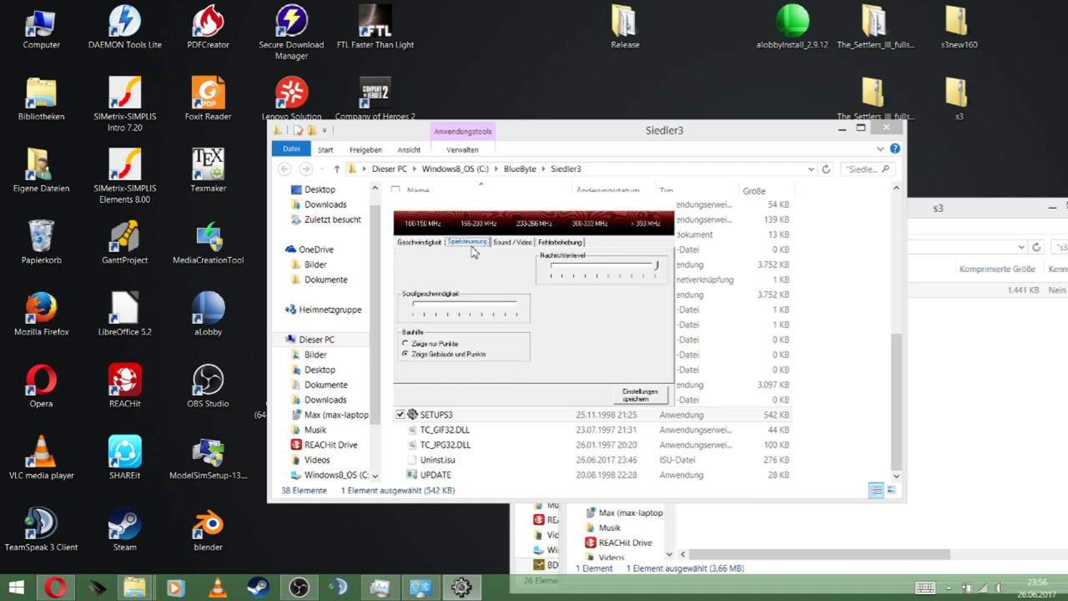
left_click(507, 243)
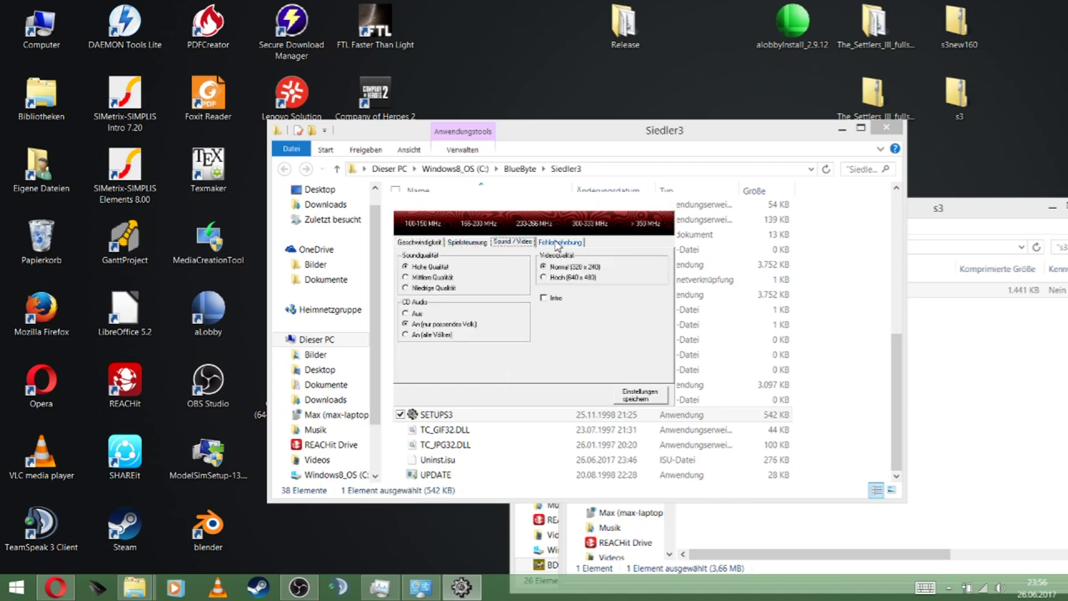
left_click(547, 300)
left_click(427, 243)
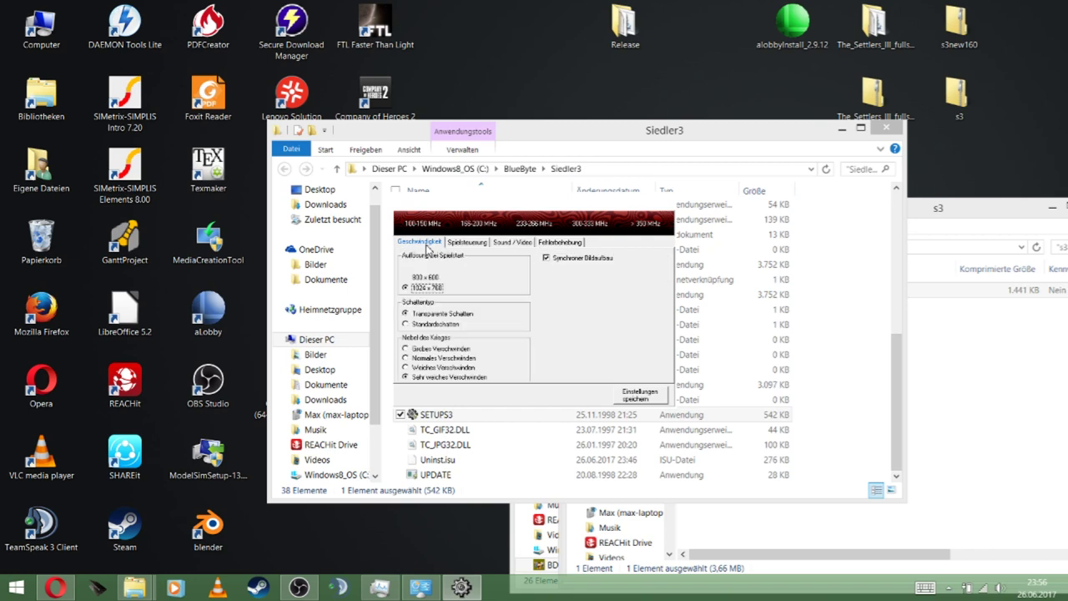
Set the resolution to 640 x 480 and save the settings, acknowledging the confirmation
left_click(423, 266)
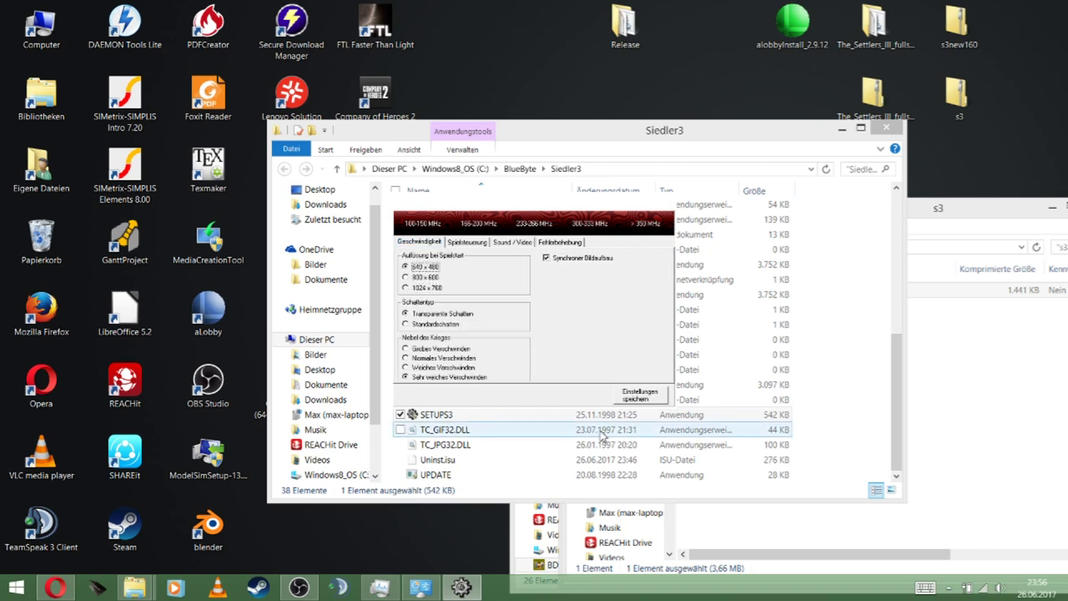
left_click(637, 399)
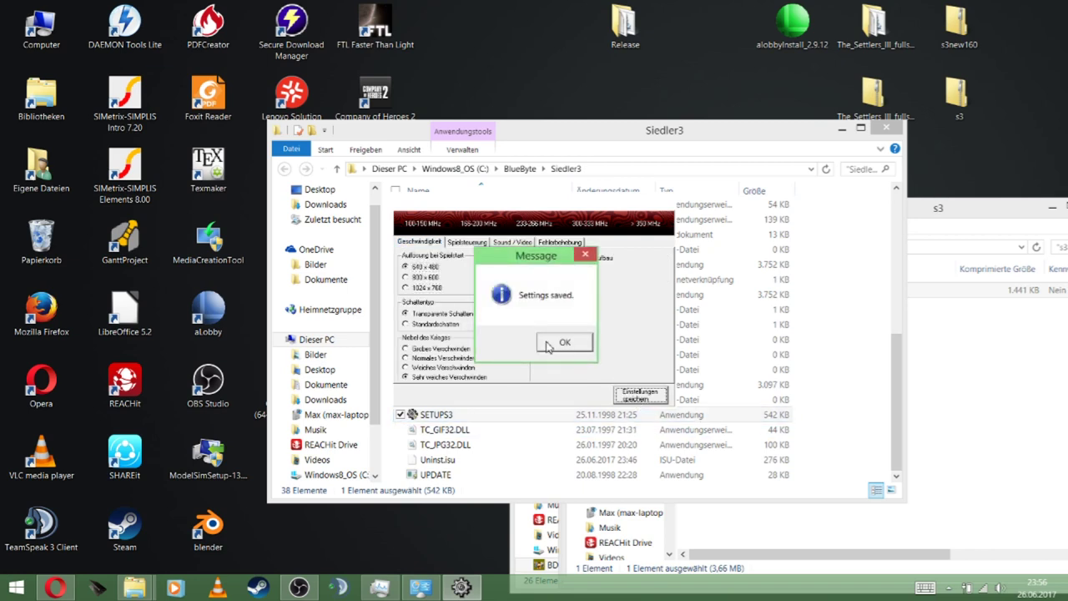
left_click(544, 345)
left_click(840, 127)
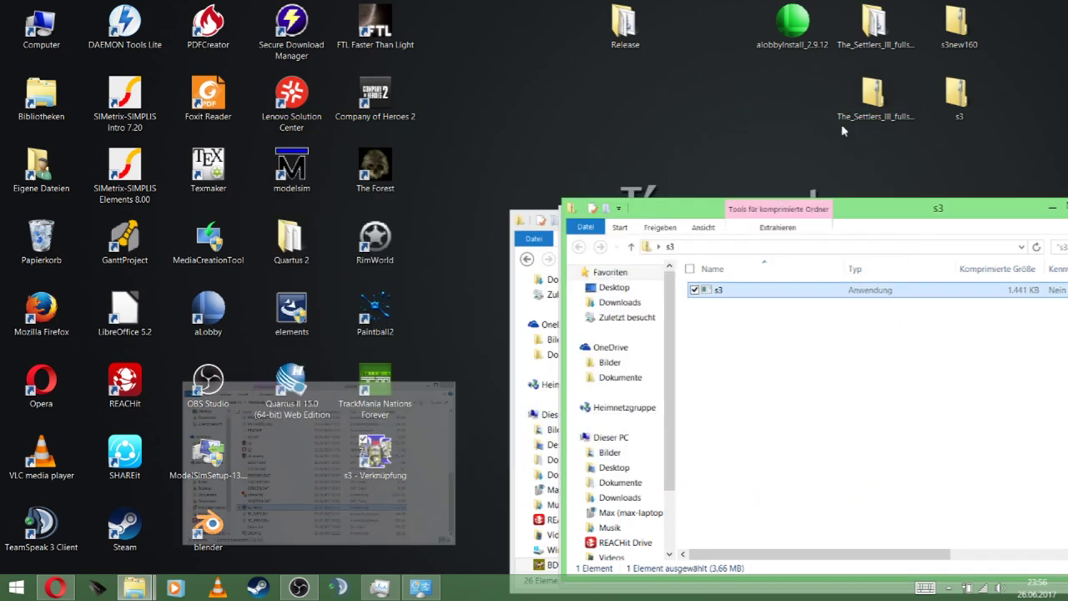
left_click(374, 455)
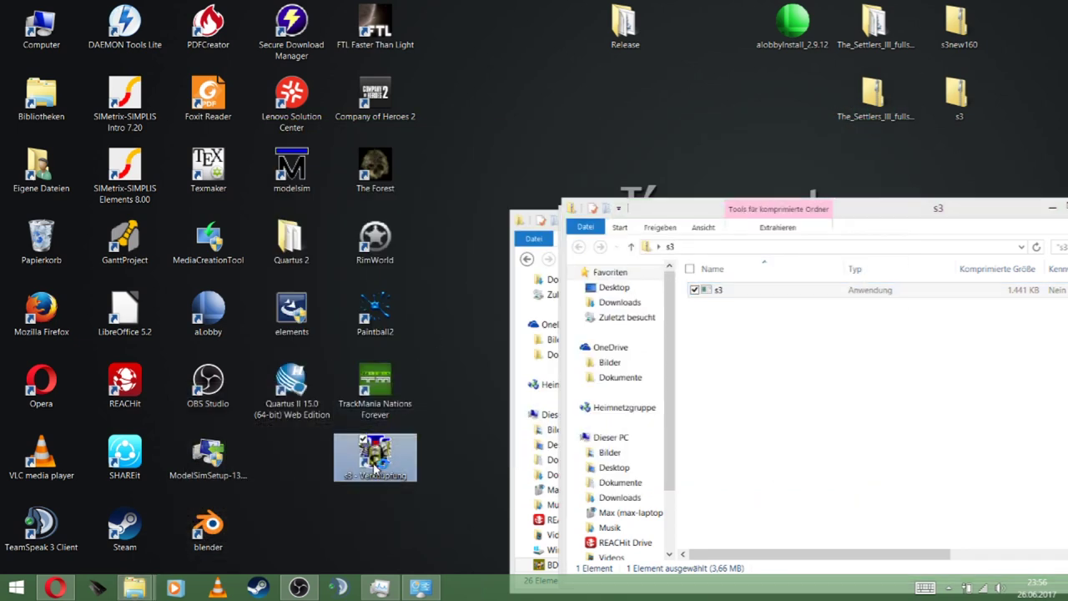
double_click(374, 467)
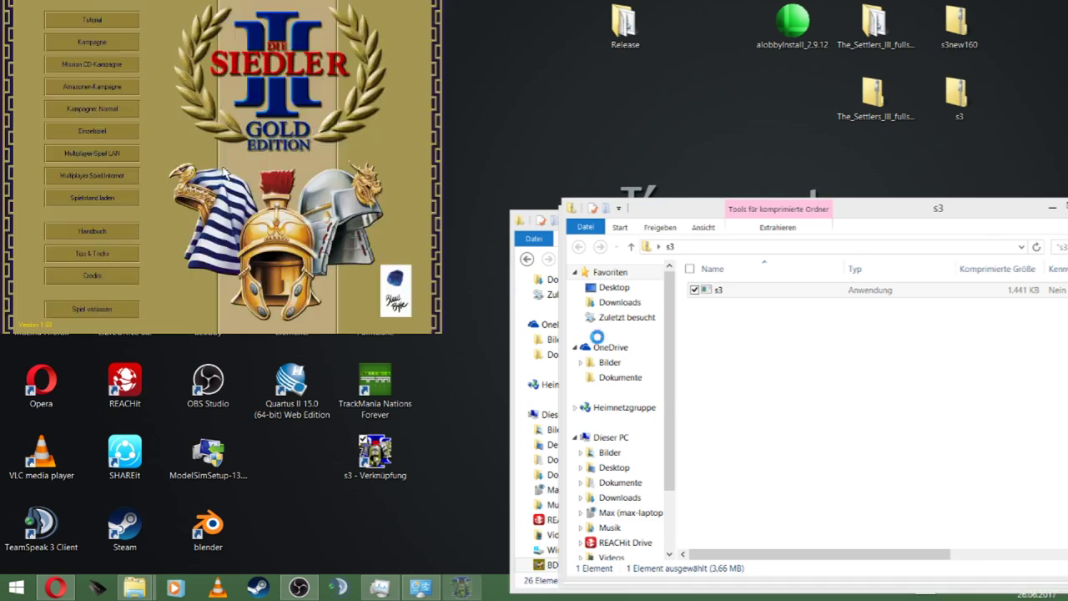
left_click(93, 310)
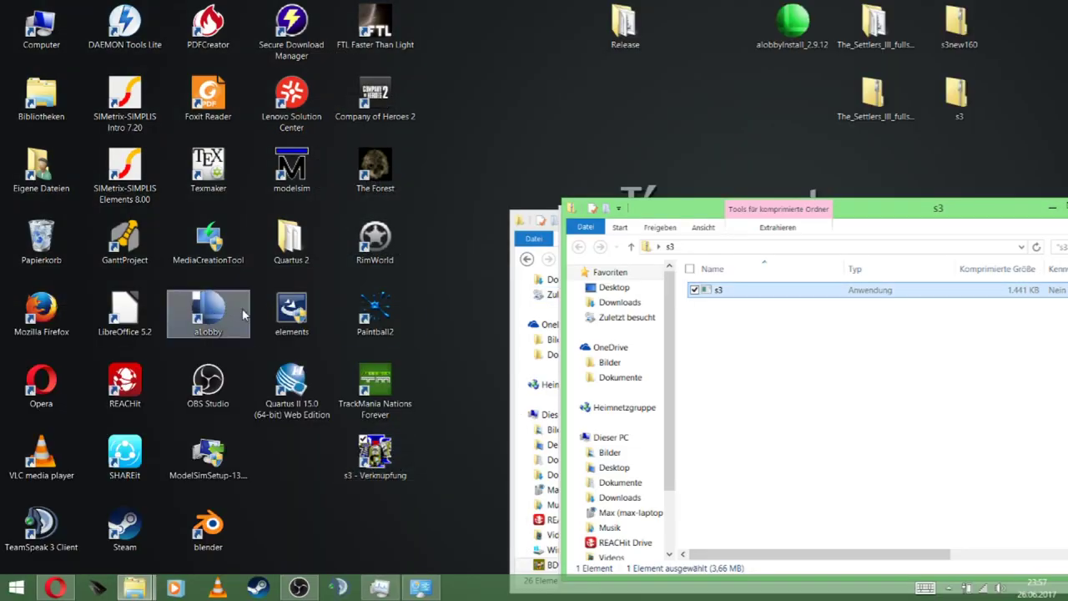
Bring the Siedler3 folder window to the front and move it further left
left_click(134, 587)
mouse_move(655, 543)
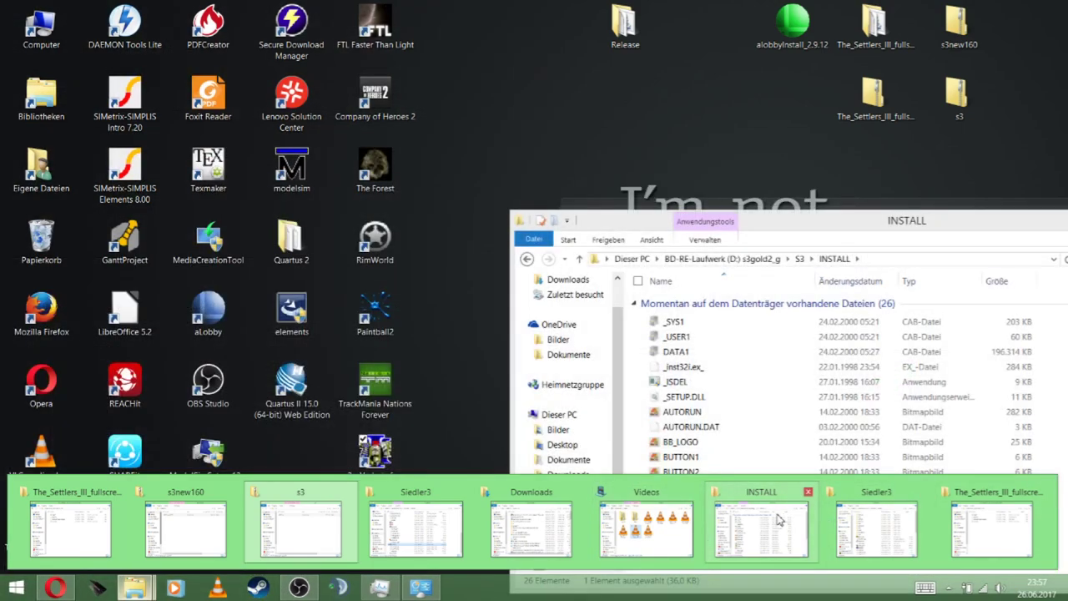
mouse_move(588, 521)
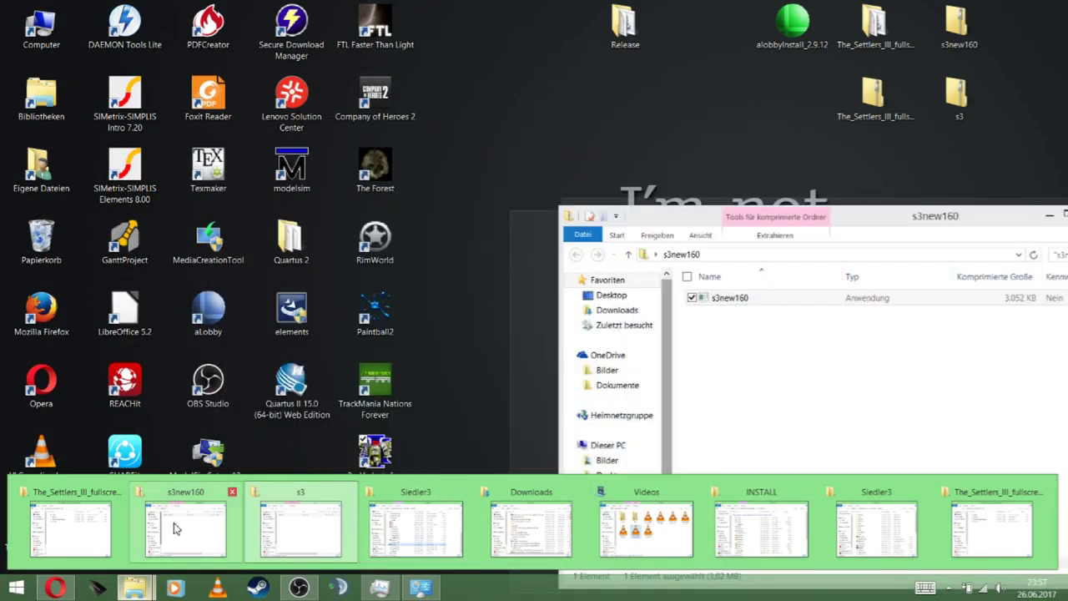
mouse_move(50, 516)
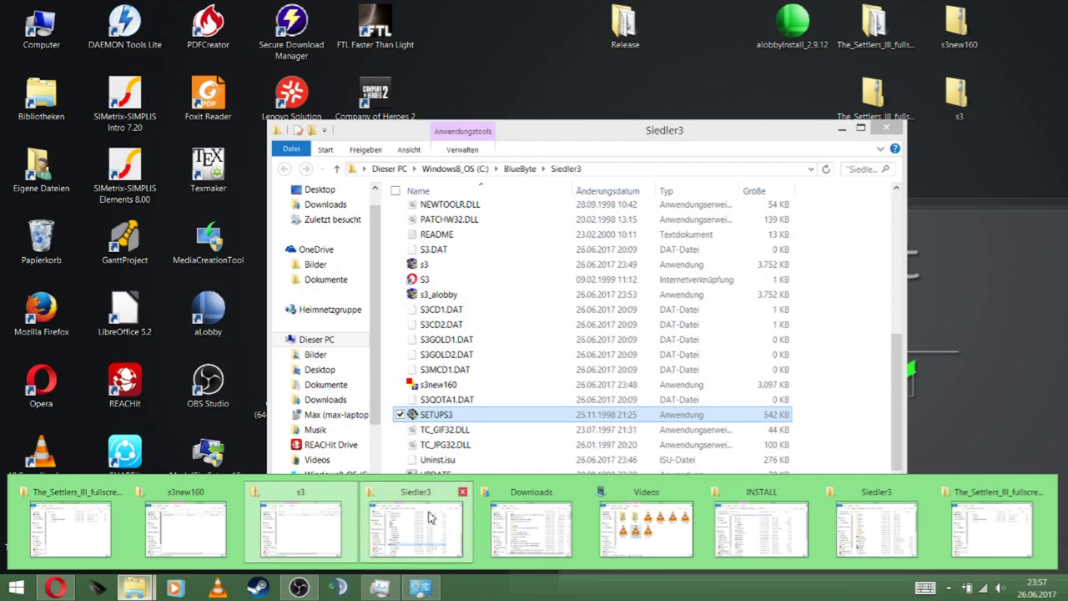
left_click(428, 517)
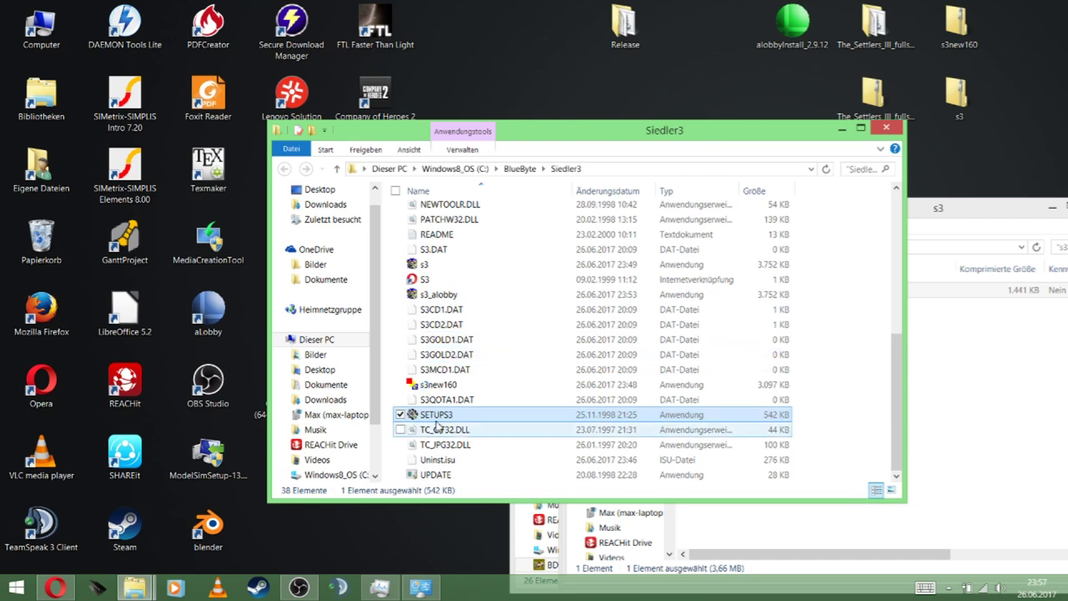
left_click_drag(632, 143, 529, 140)
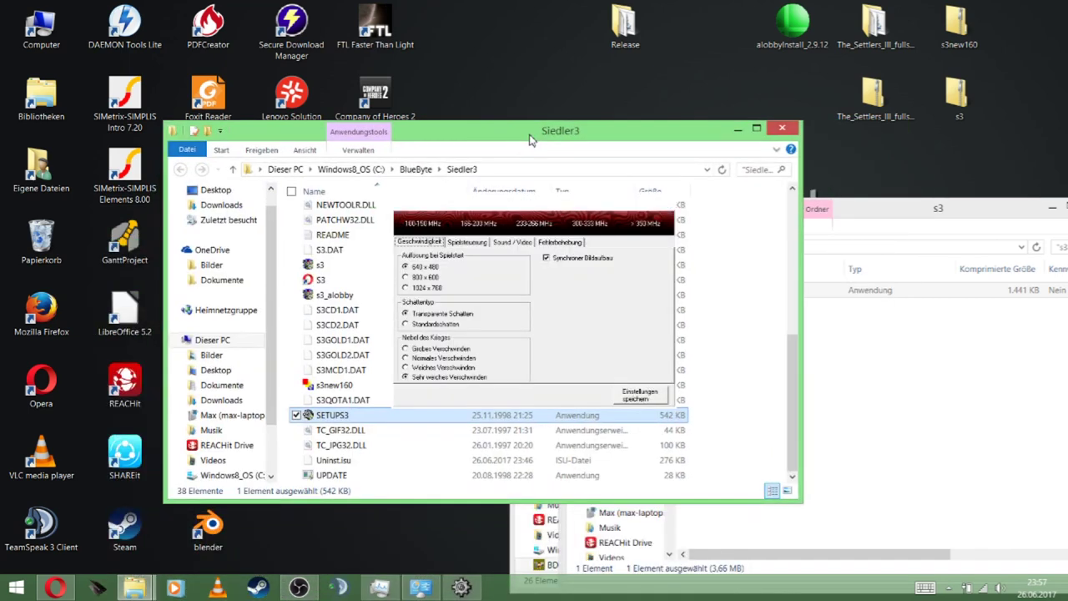
Choose the > 350 MHz preset (1024 x 768) and Hoch video quality, then save the settings
left_click(640, 224)
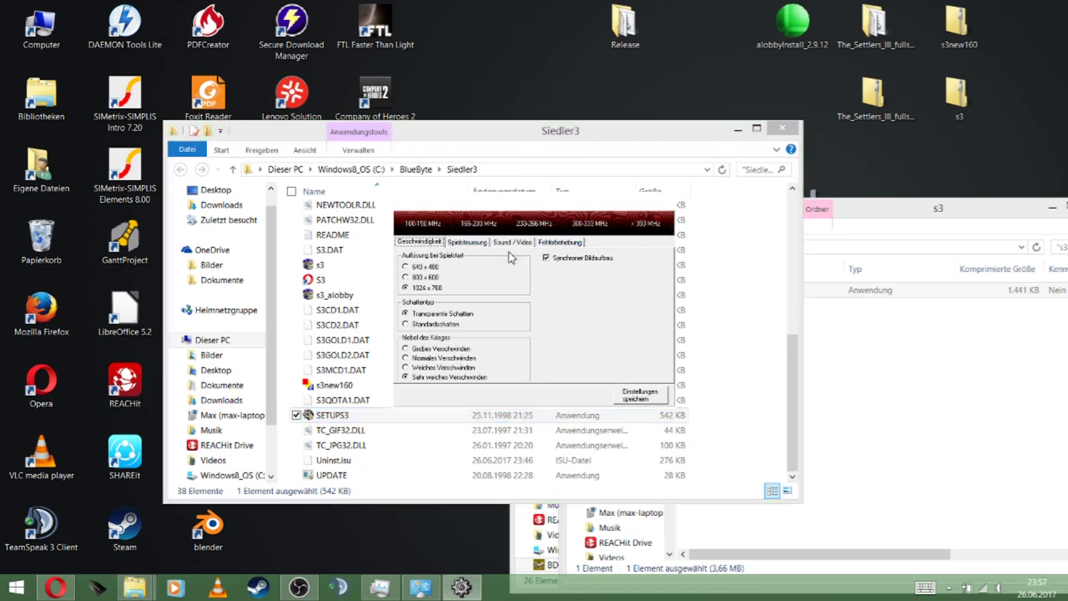
left_click(469, 242)
left_click(510, 242)
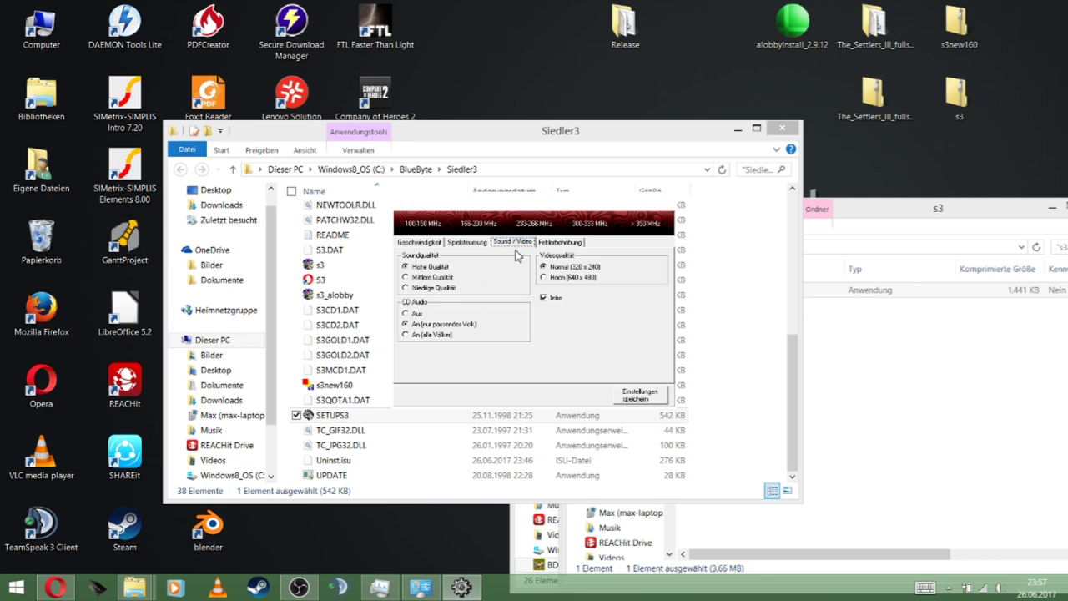
left_click(545, 281)
left_click(546, 302)
left_click(622, 397)
left_click(564, 344)
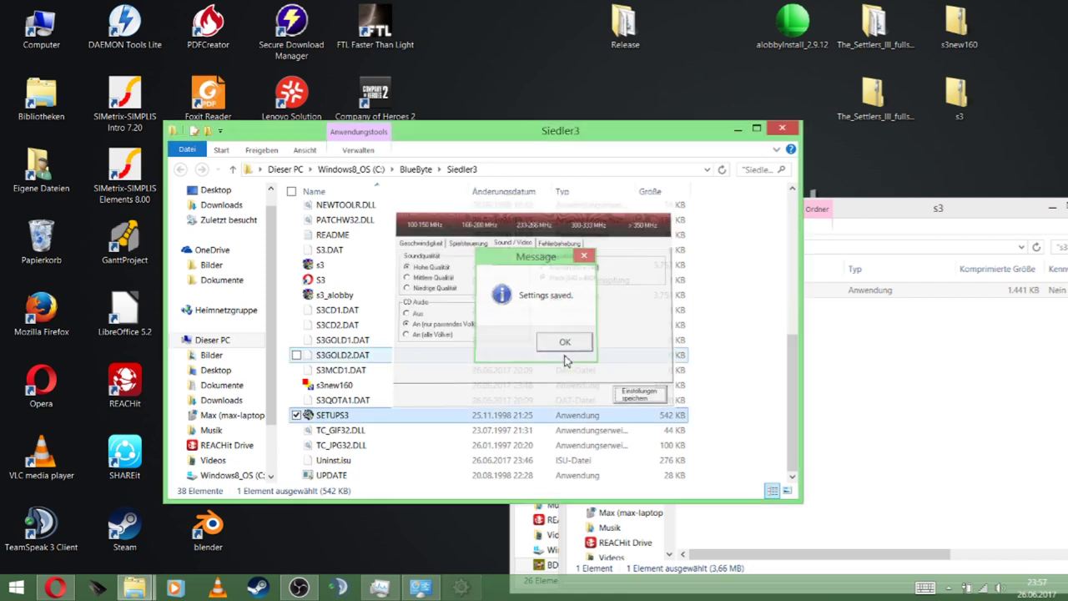
left_click(738, 129)
Launch Siedler III from the s3 desktop shortcut and choose Einzelspiel
double_click(387, 468)
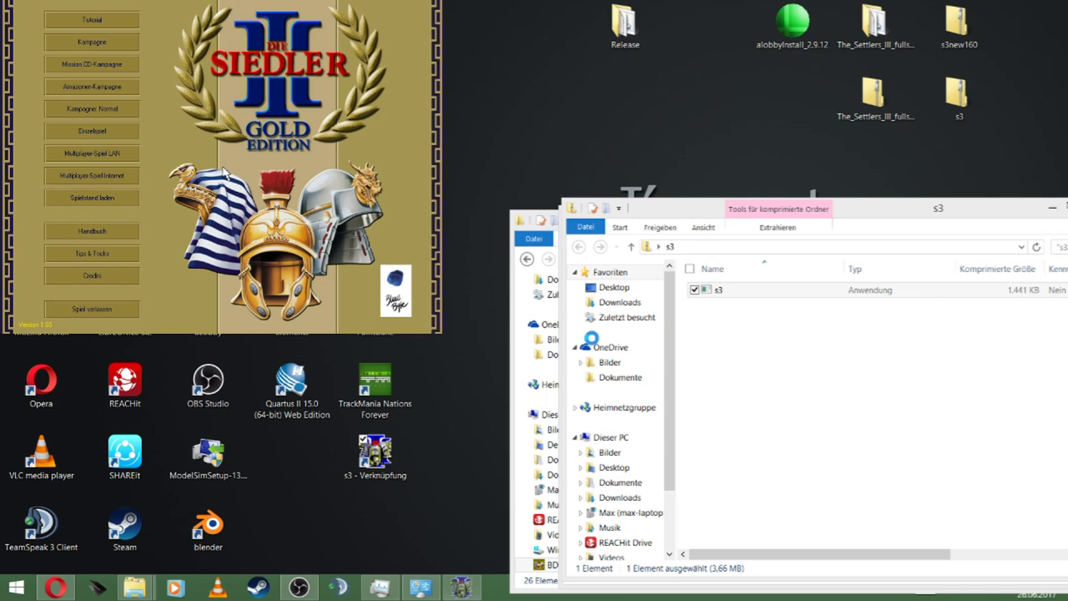
left_click(109, 128)
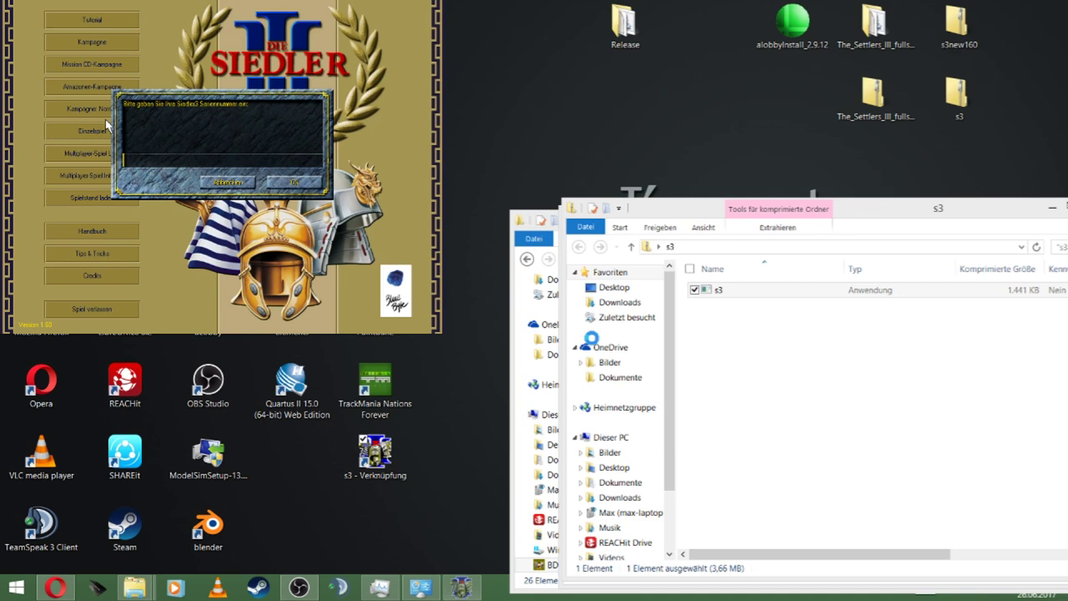
Enter the game's serial number, correcting its last digit, and accept the map settings
left_click(294, 181)
left_click(364, 260)
Continue past player selection with Weiter and dismiss the 'Bitte legen Sie CD1 ein' prompt
left_click(420, 316)
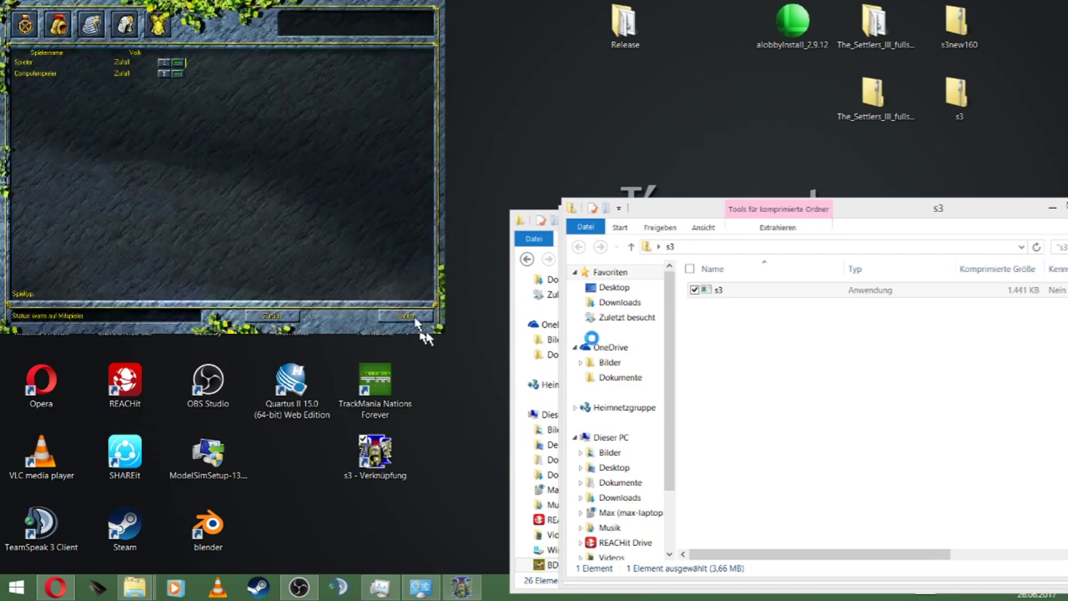
left_click(415, 317)
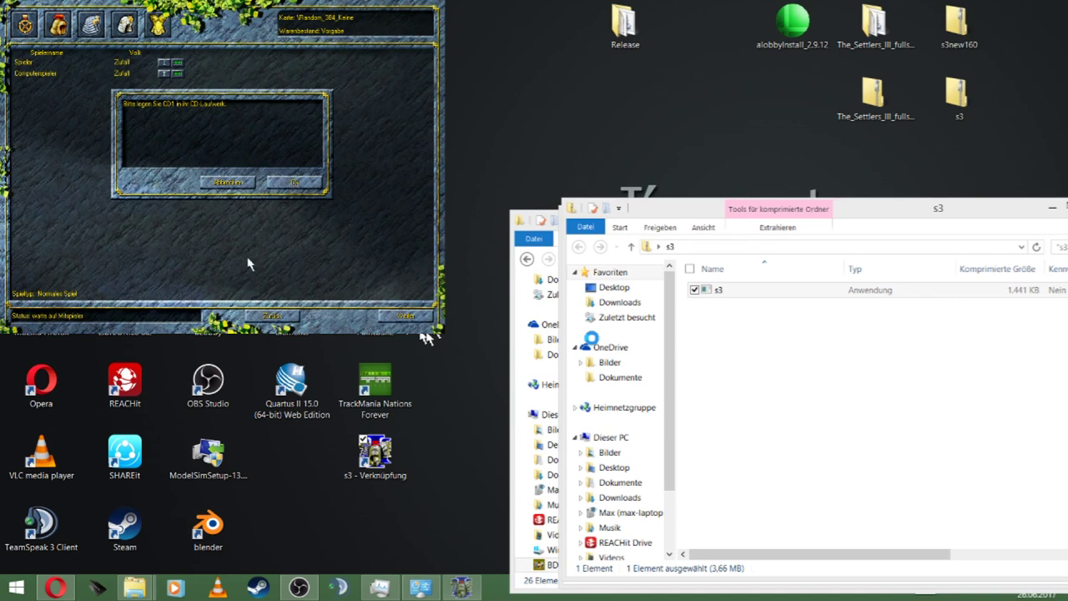
left_click(292, 197)
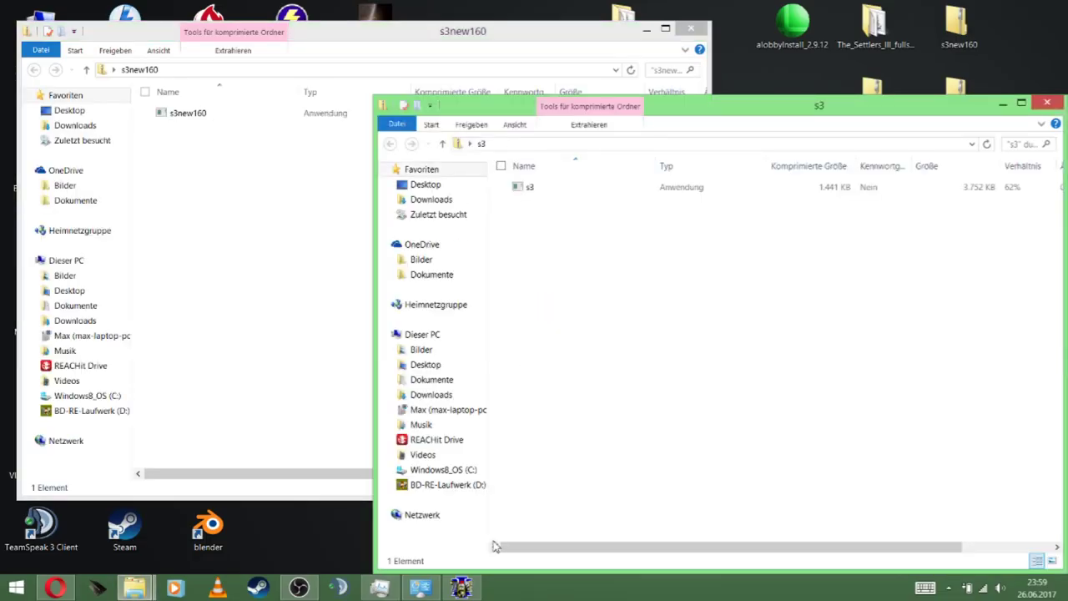
Dismiss the DirectDraw error, minimize s3new160 and relaunch Siedler III from the s3 shortcut
left_click(467, 589)
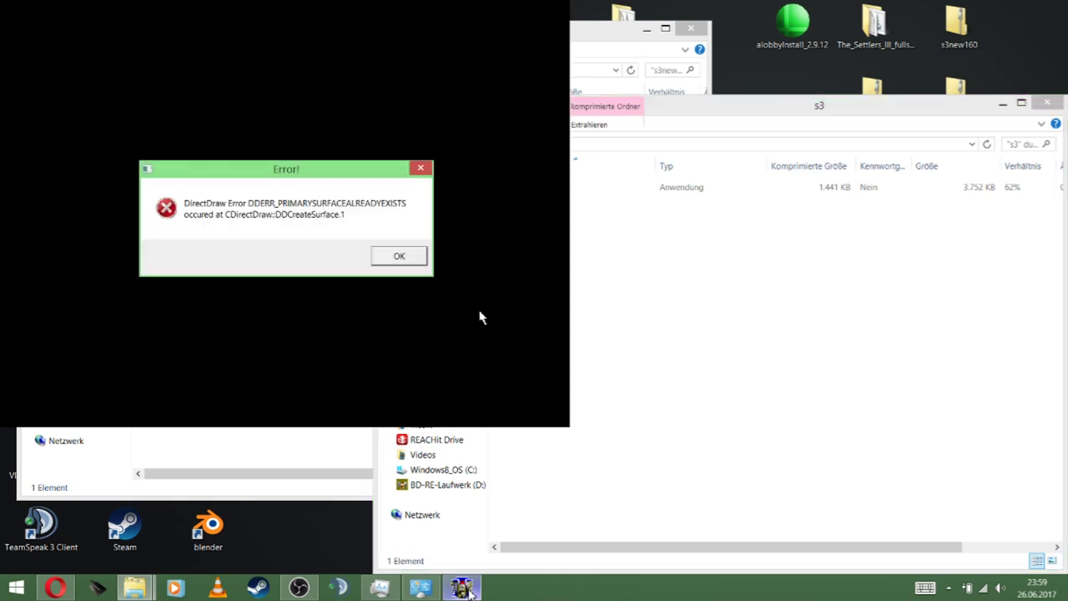
left_click(399, 261)
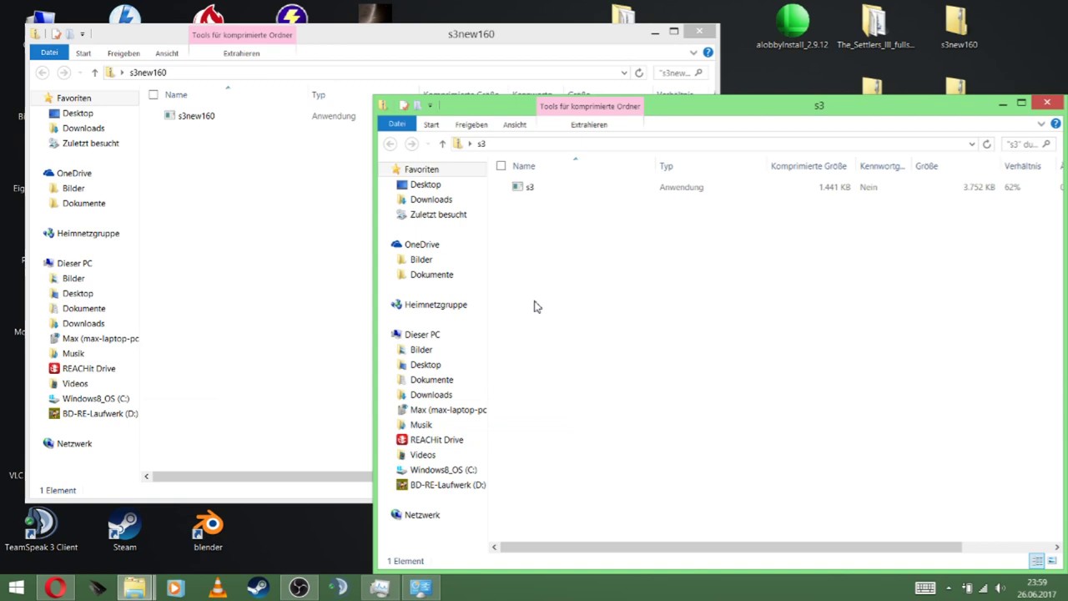
left_click(655, 34)
left_click(357, 471)
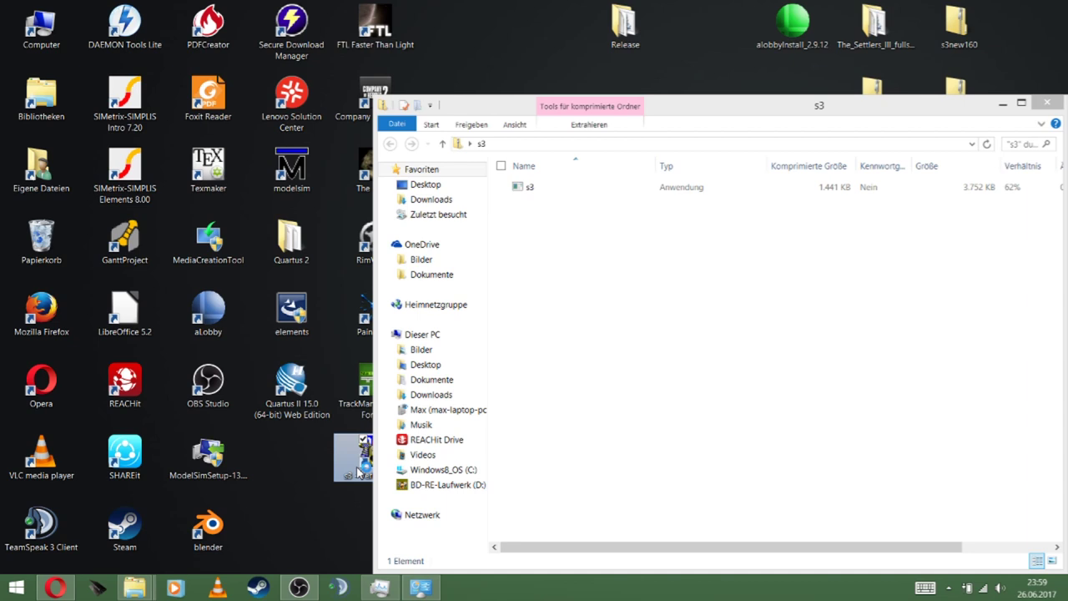
double_click(357, 471)
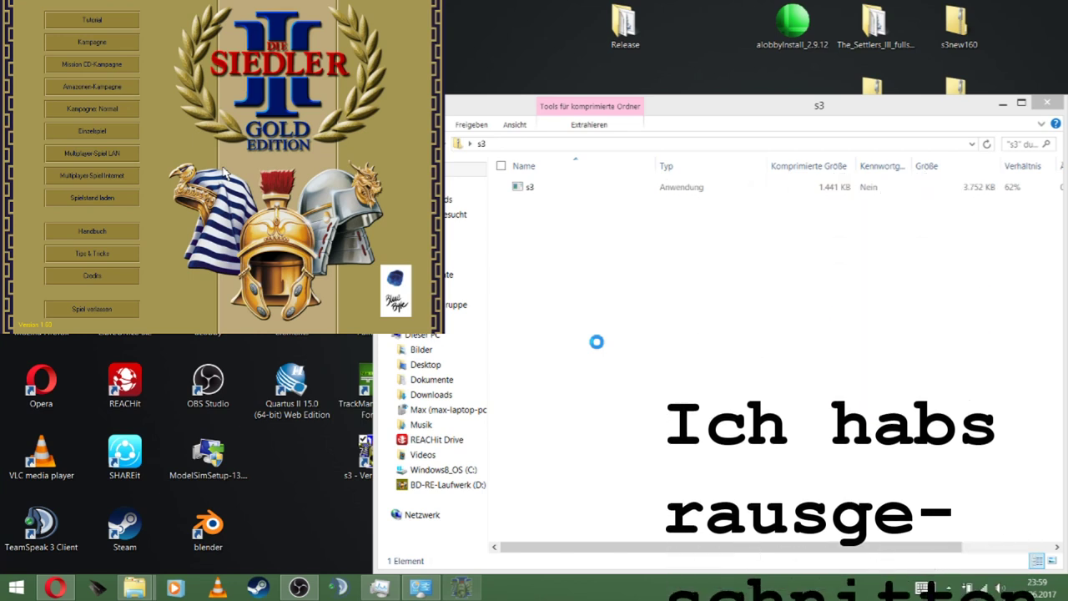
Start a single-player game on the map with the default map settings
left_click(103, 131)
left_click(347, 262)
left_click(407, 315)
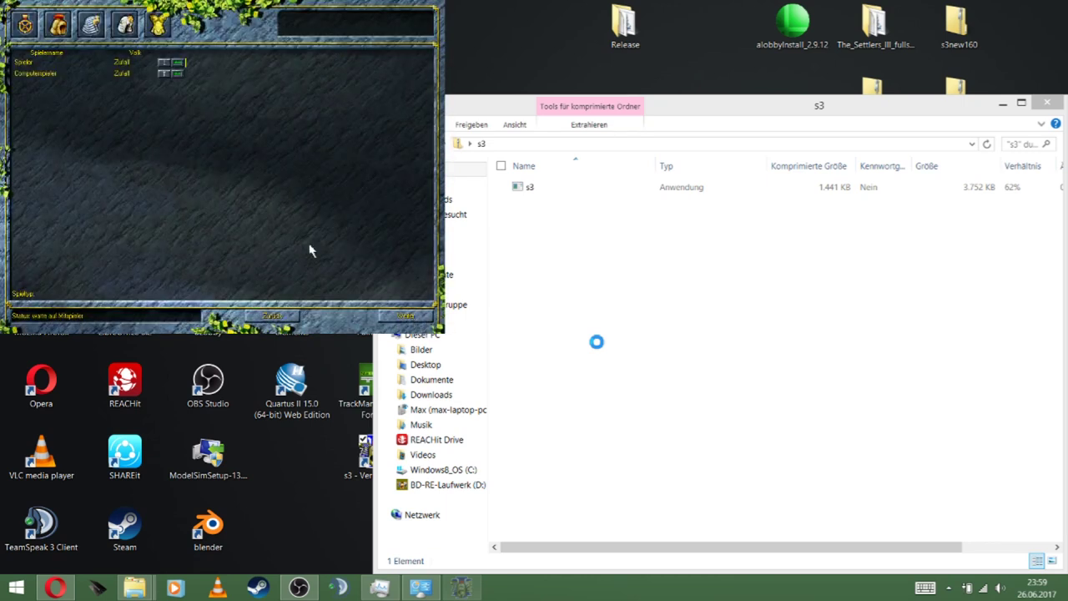
left_click(406, 316)
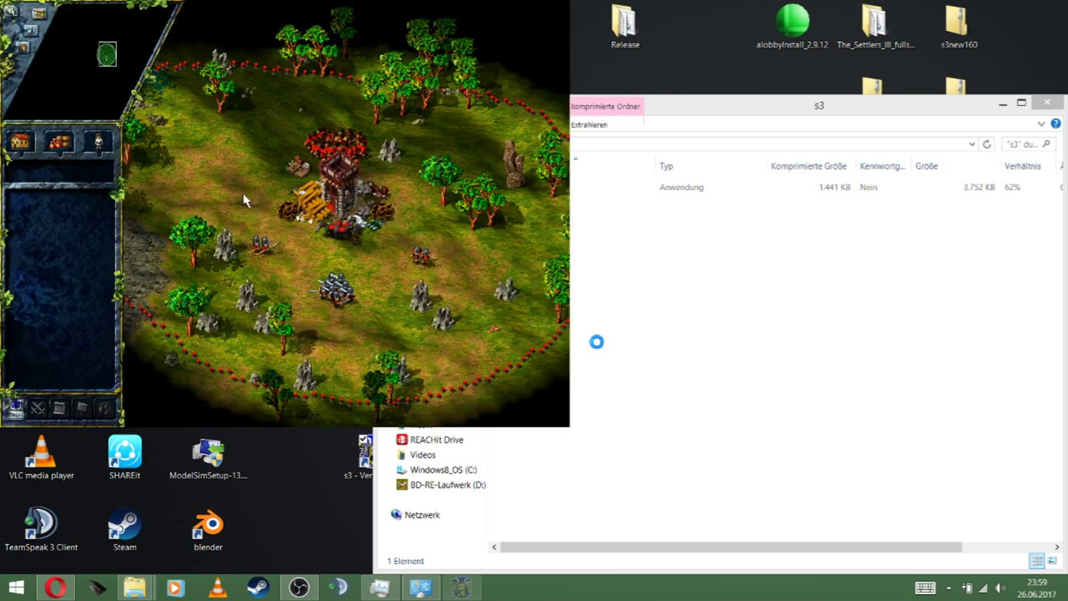
Place a building construction site near the settlement and select the group of soldiers
left_click_drag(226, 186, 225, 188)
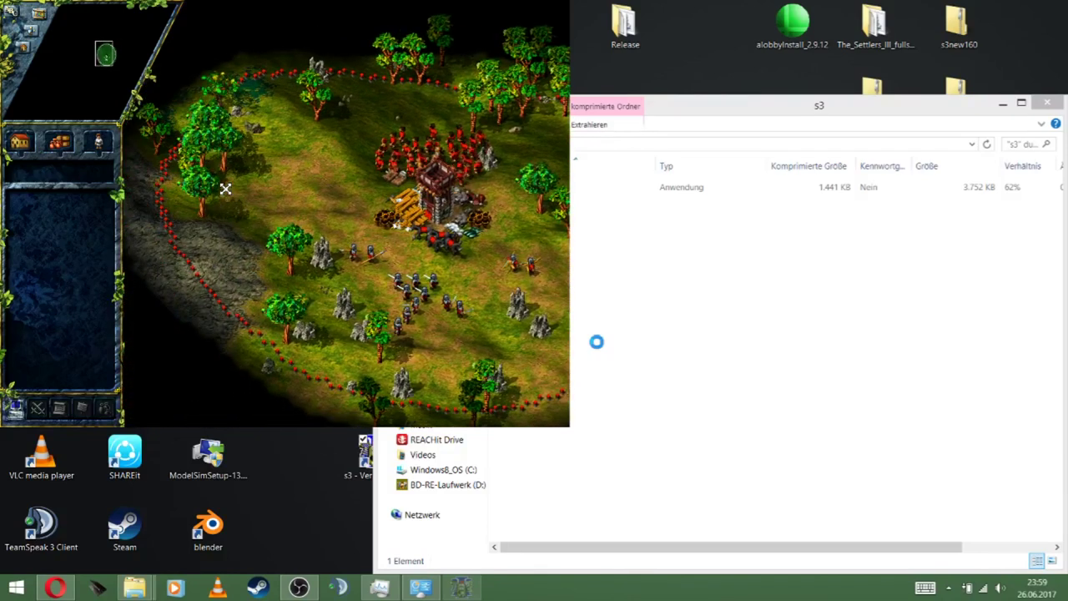
left_click(21, 145)
left_click(17, 171)
left_click(32, 205)
right_click(287, 187)
left_click(286, 187)
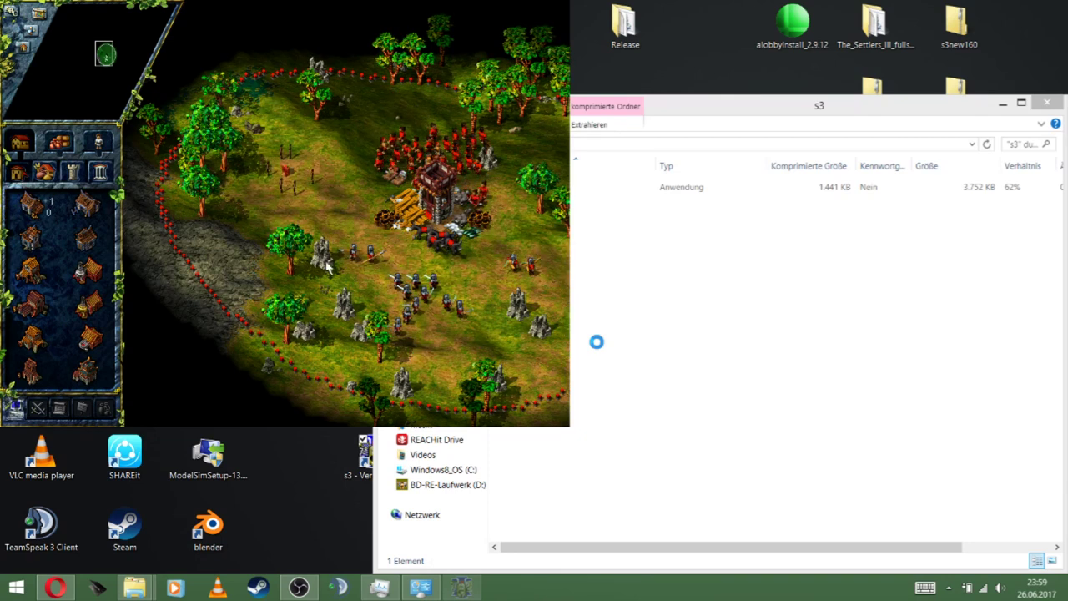
left_click_drag(308, 223, 574, 359)
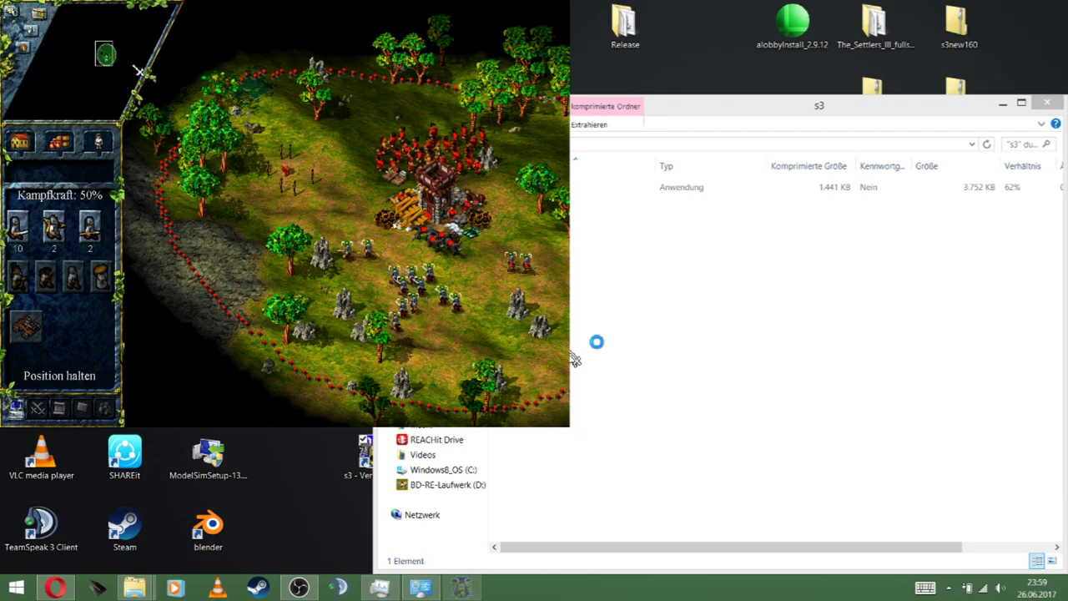